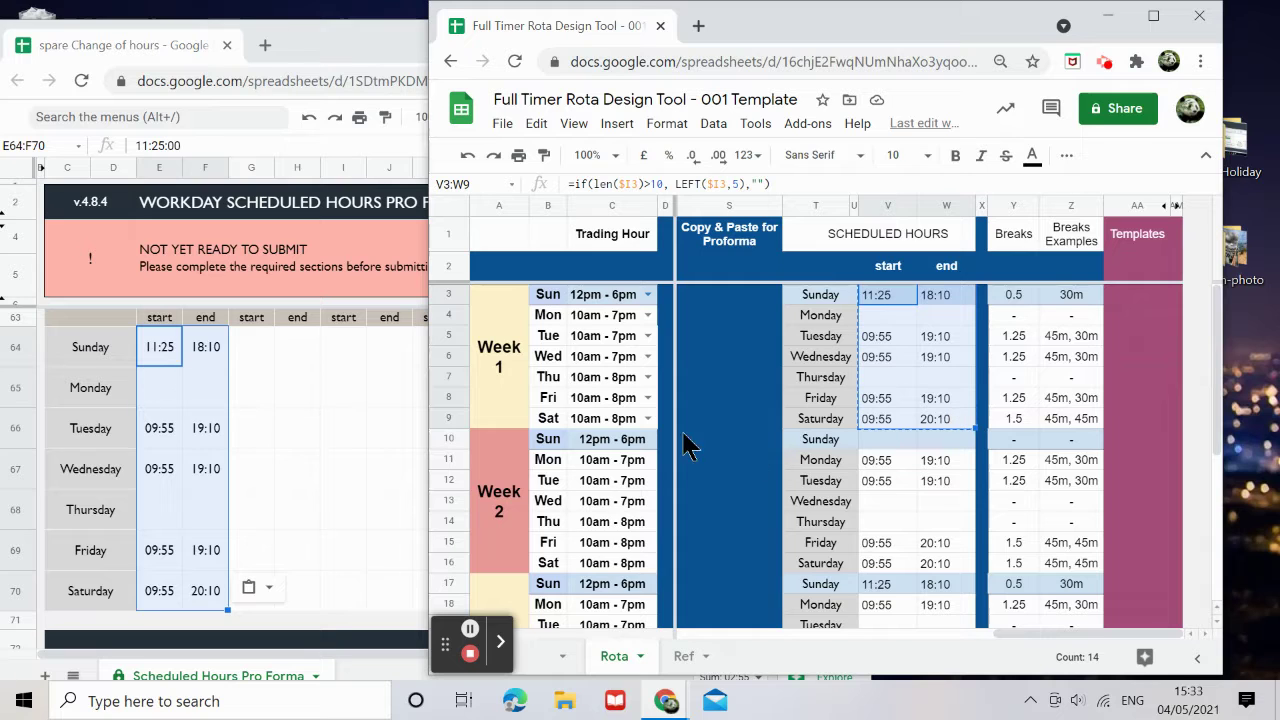
# Scroll the rota design tool and inspect the formula behind the Breaks column
pyautogui.scroll(2, 240, 415)
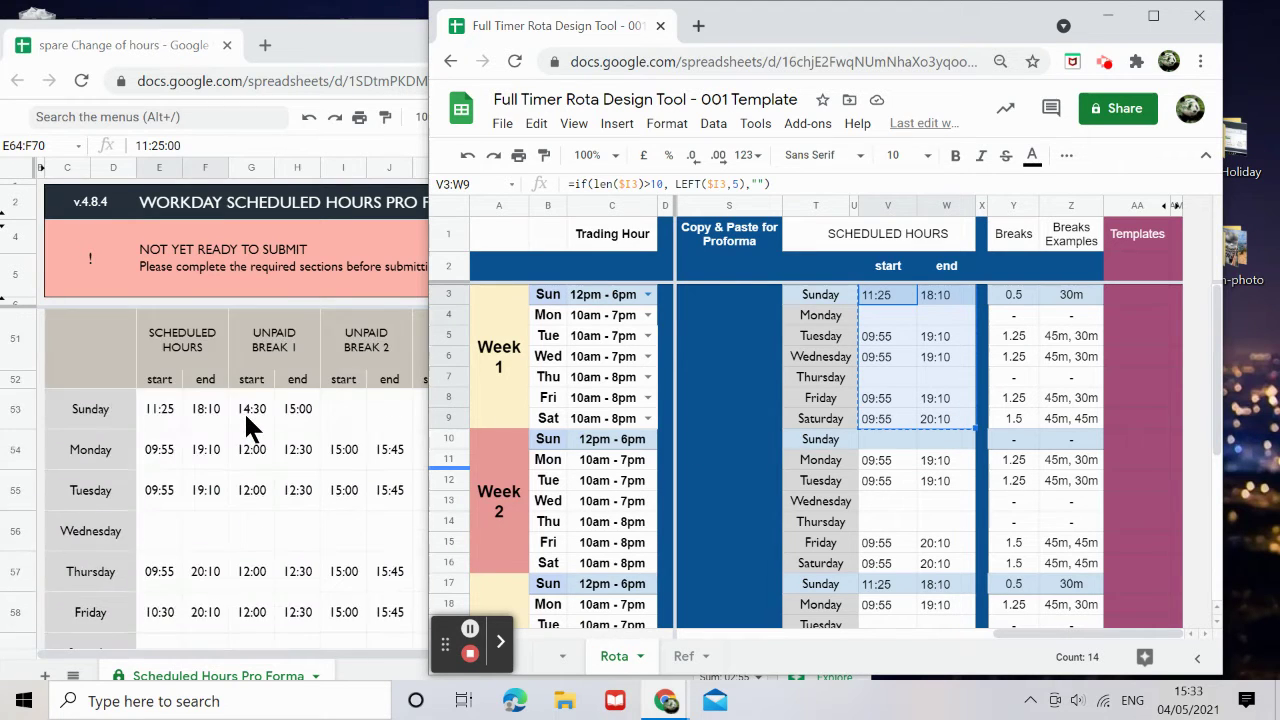
pyautogui.scroll(-1, 255, 420)
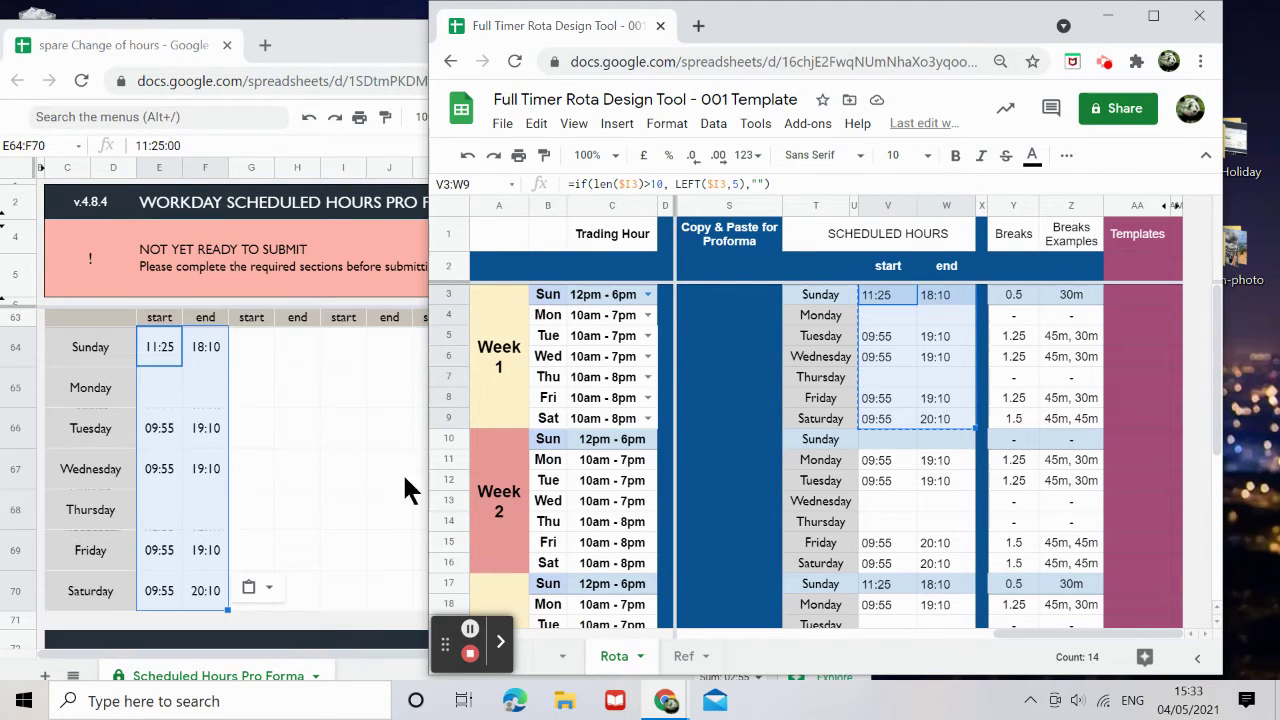
pyautogui.scroll(1, 350, 470)
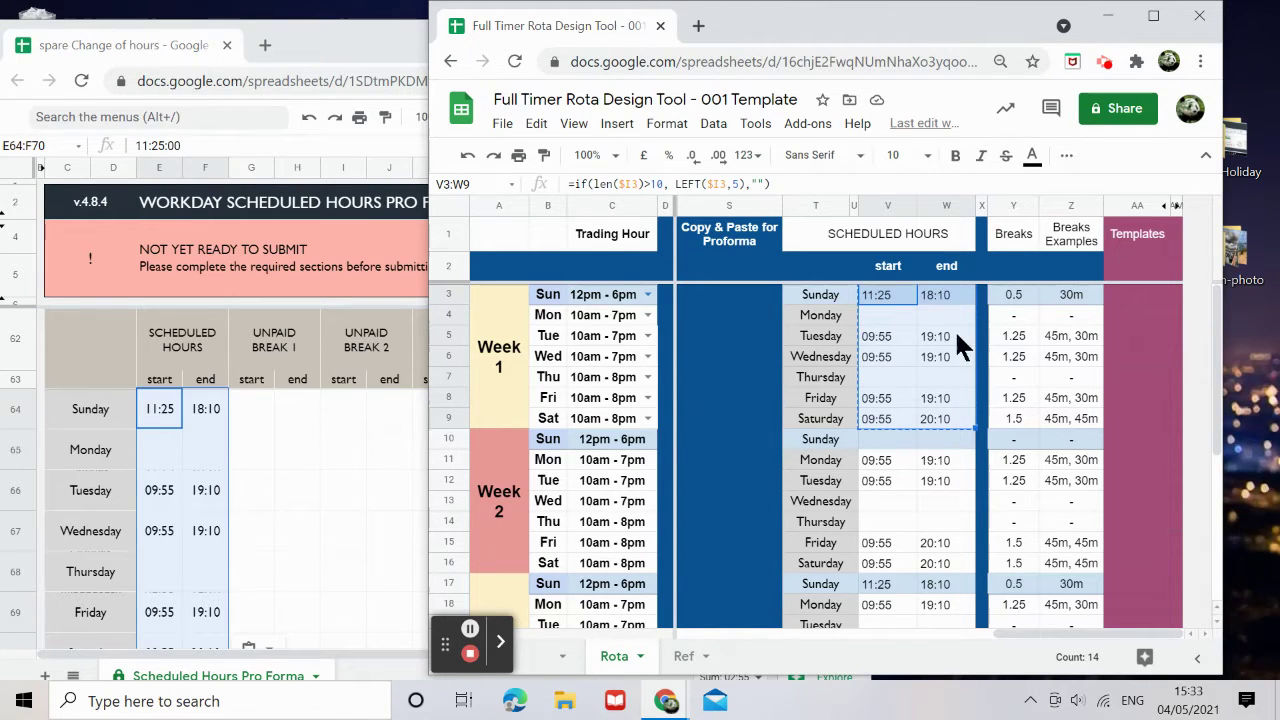
pyautogui.click(1010, 294)
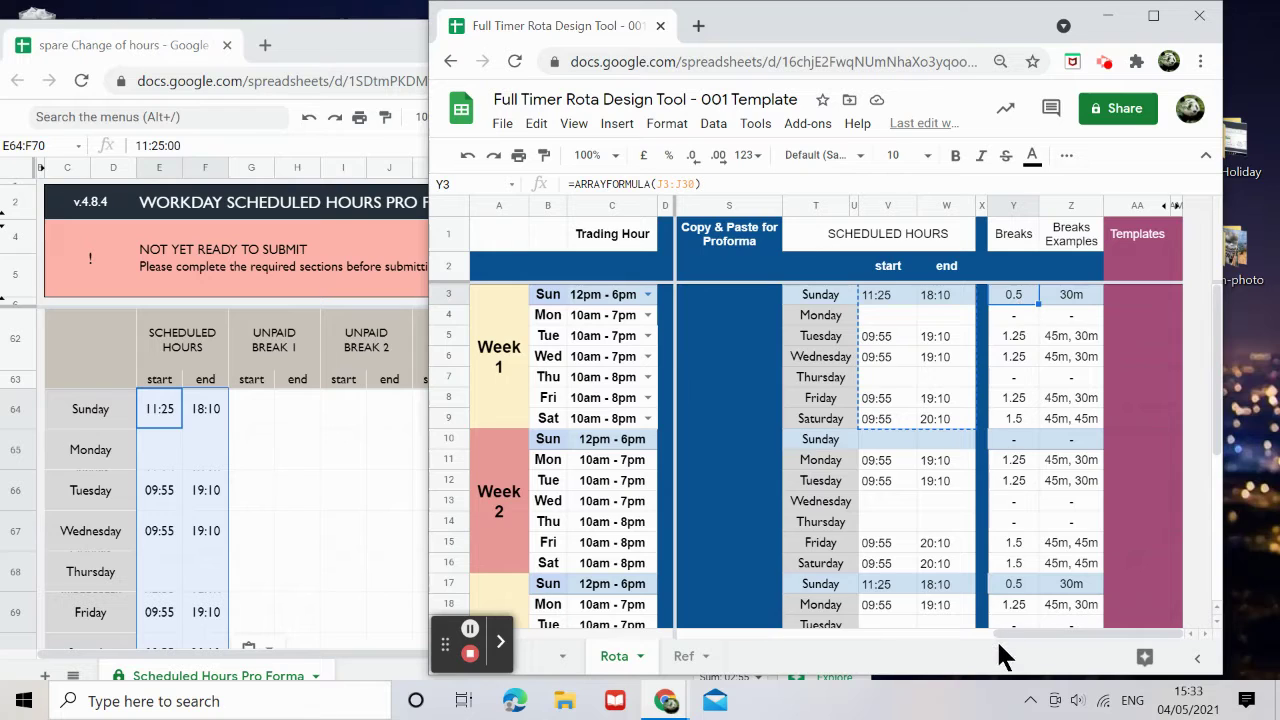
# Unhide the break template columns and paste the 13:00–13:30 break into Sunday's first break
pyautogui.click(1170, 205)
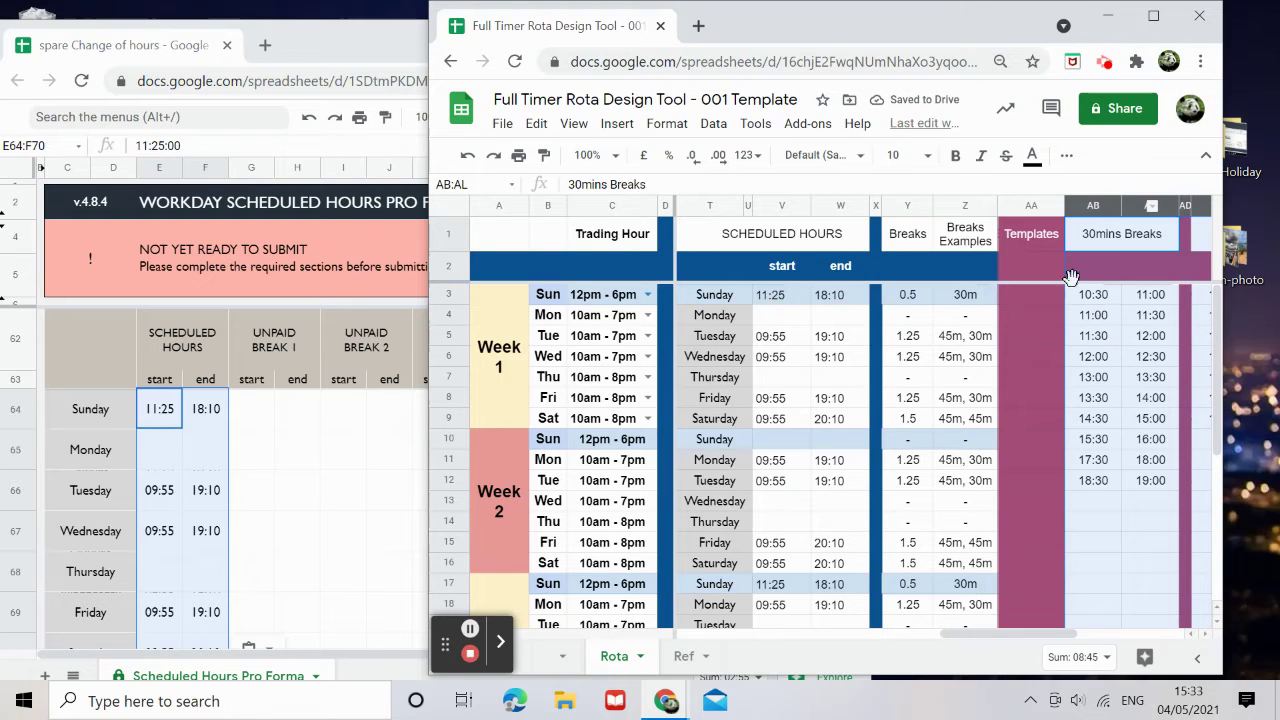
pyautogui.moveTo(1101, 377); pyautogui.dragTo(1147, 374)
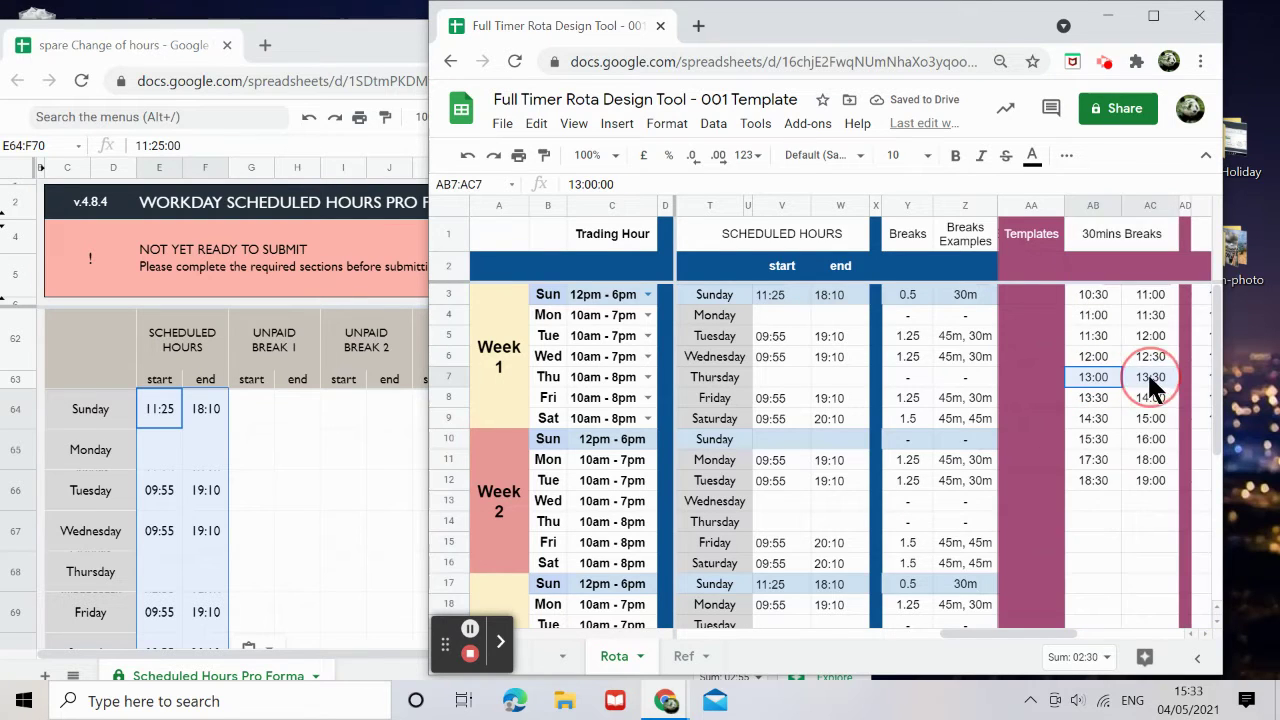
pyautogui.hotkey('ctrl', 'c')
pyautogui.click(256, 401)
pyautogui.hotkey('ctrl', 'v')
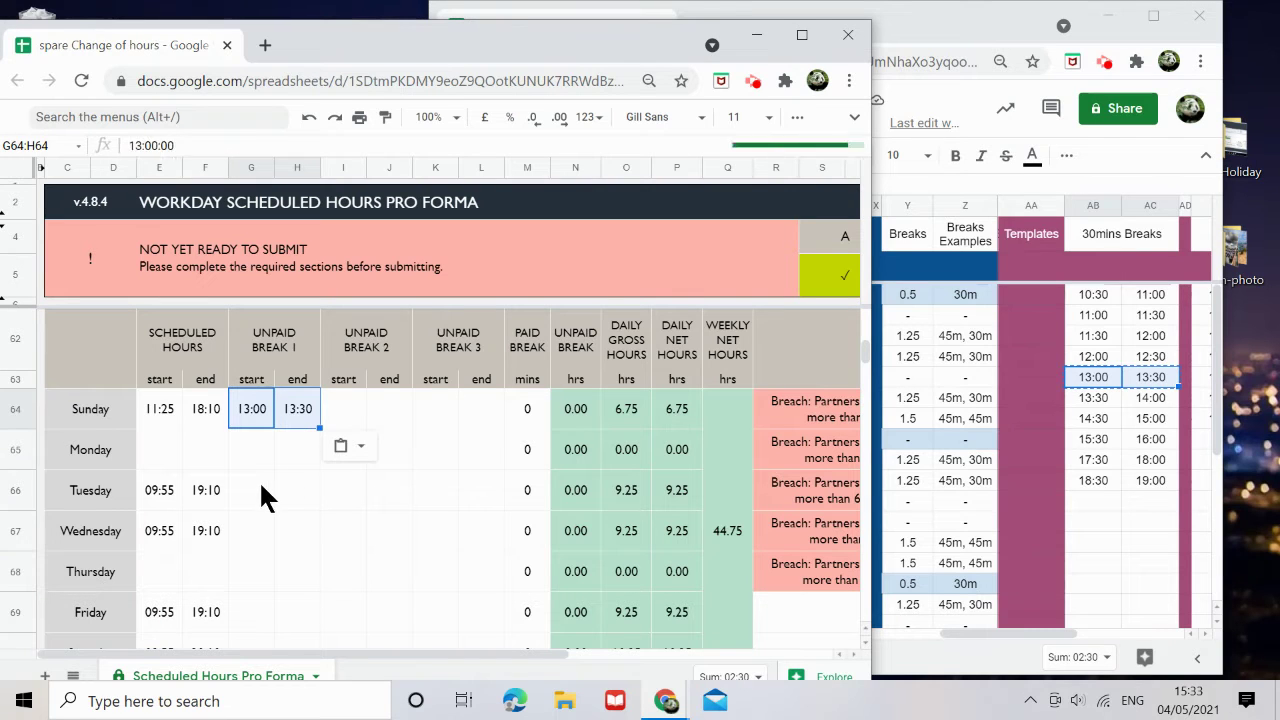
pyautogui.click(258, 485)
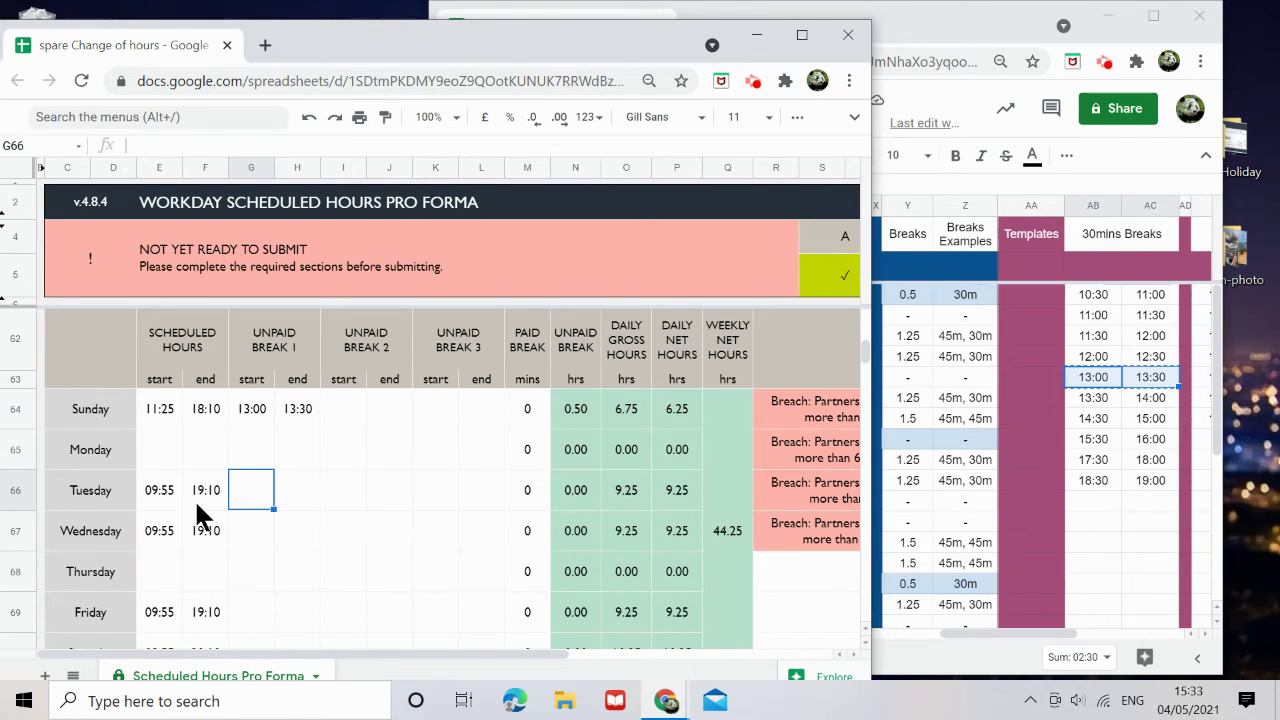
# Copy the 11:00–11:30 break slot into Tuesday's first break on the pro forma
pyautogui.click(1014, 400)
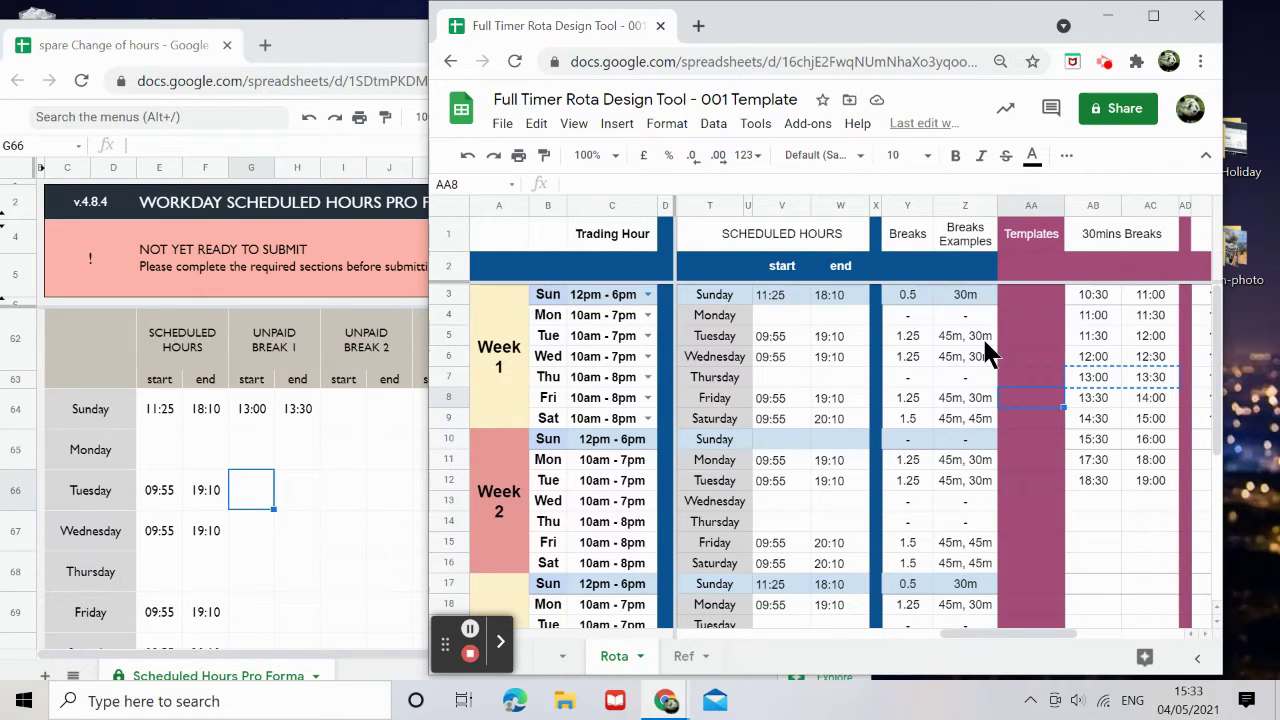
pyautogui.moveTo(1086, 318); pyautogui.dragTo(1174, 312)
pyautogui.hotkey('ctrl', 'c')
pyautogui.click(253, 495)
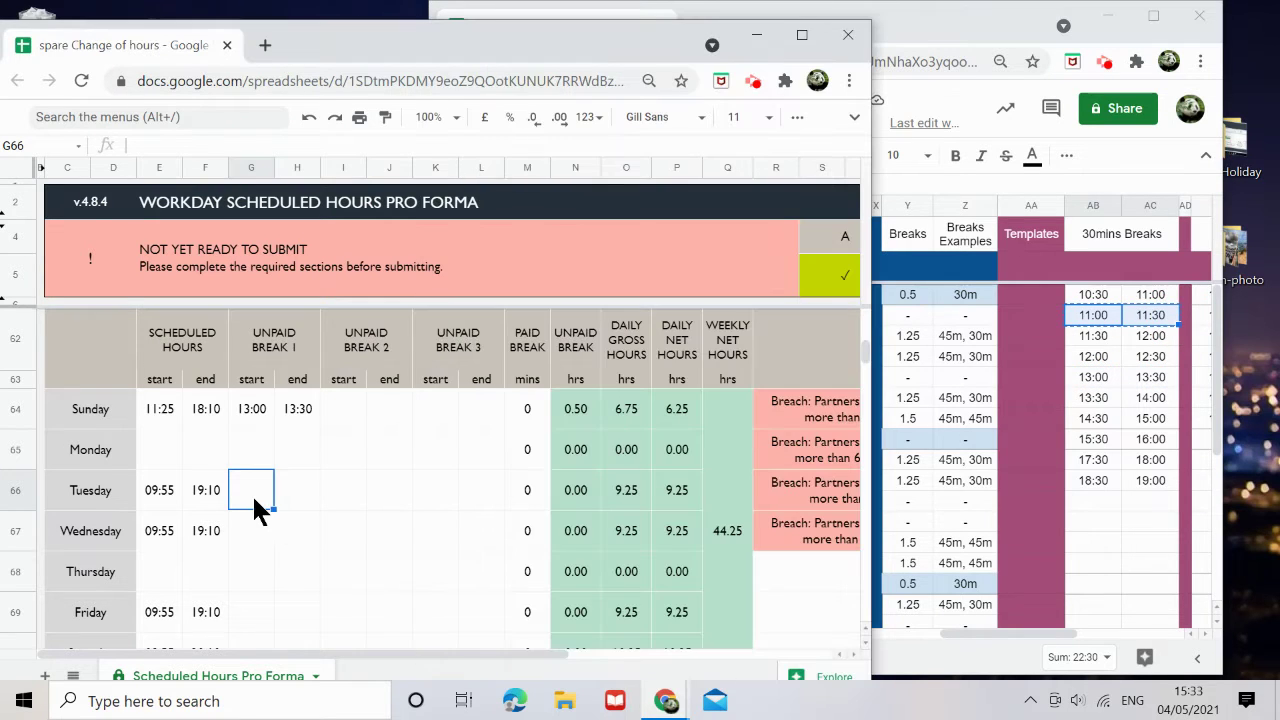
pyautogui.hotkey('ctrl', 'v')
# Copy the 15:00–15:45 break from 45mins Breaks into Tuesday's second break
pyautogui.click(1152, 418)
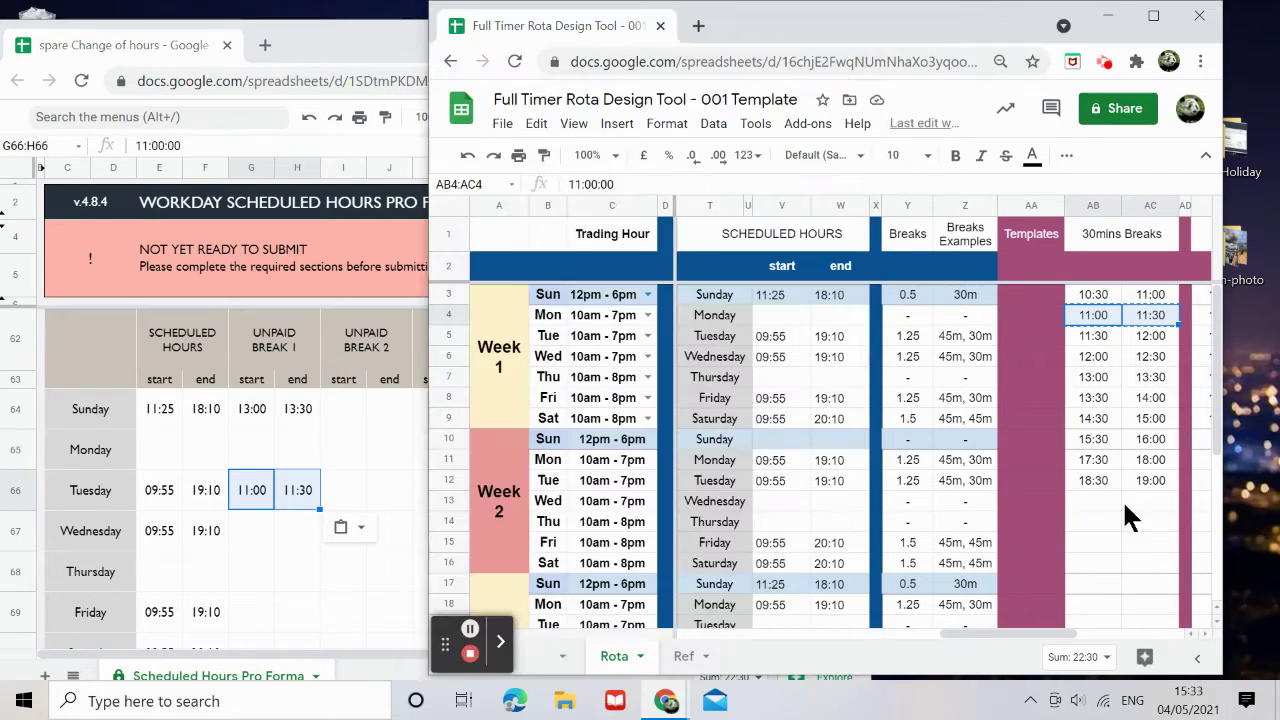
pyautogui.moveTo(1026, 632); pyautogui.dragTo(1068, 632)
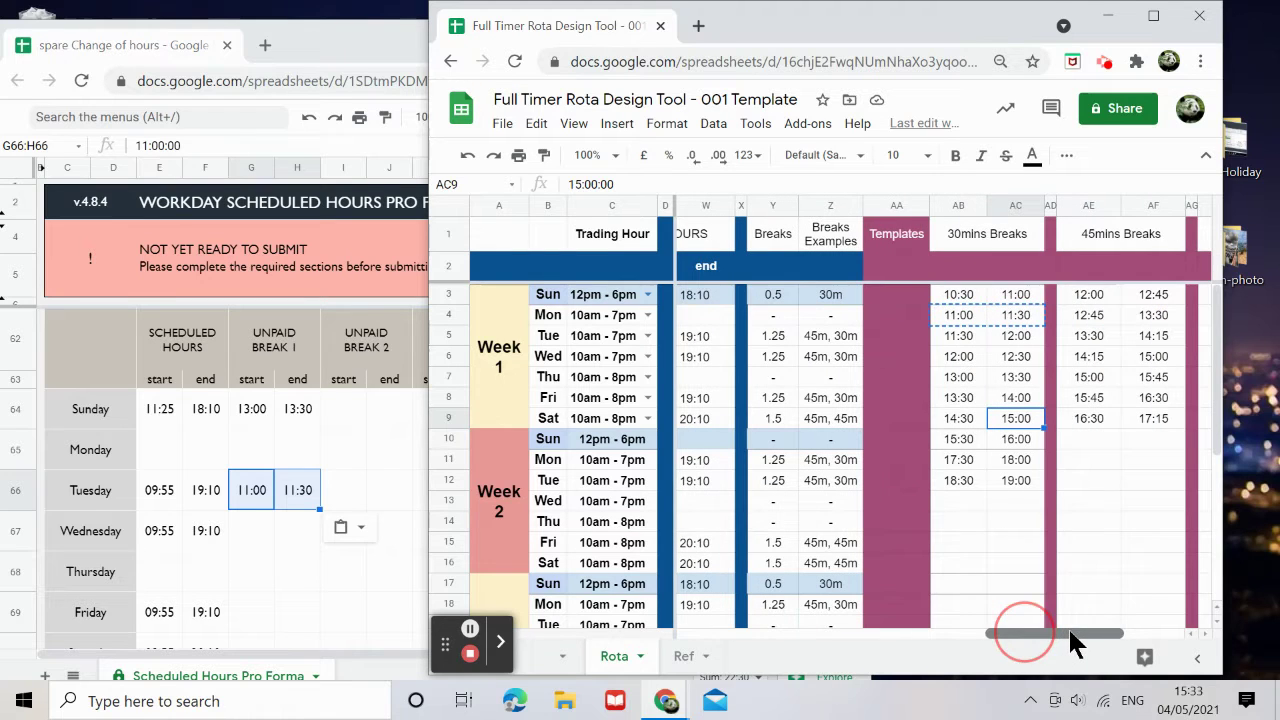
pyautogui.click(1107, 379)
pyautogui.moveTo(1110, 385); pyautogui.dragTo(1151, 386)
pyautogui.hotkey('ctrl', 'c')
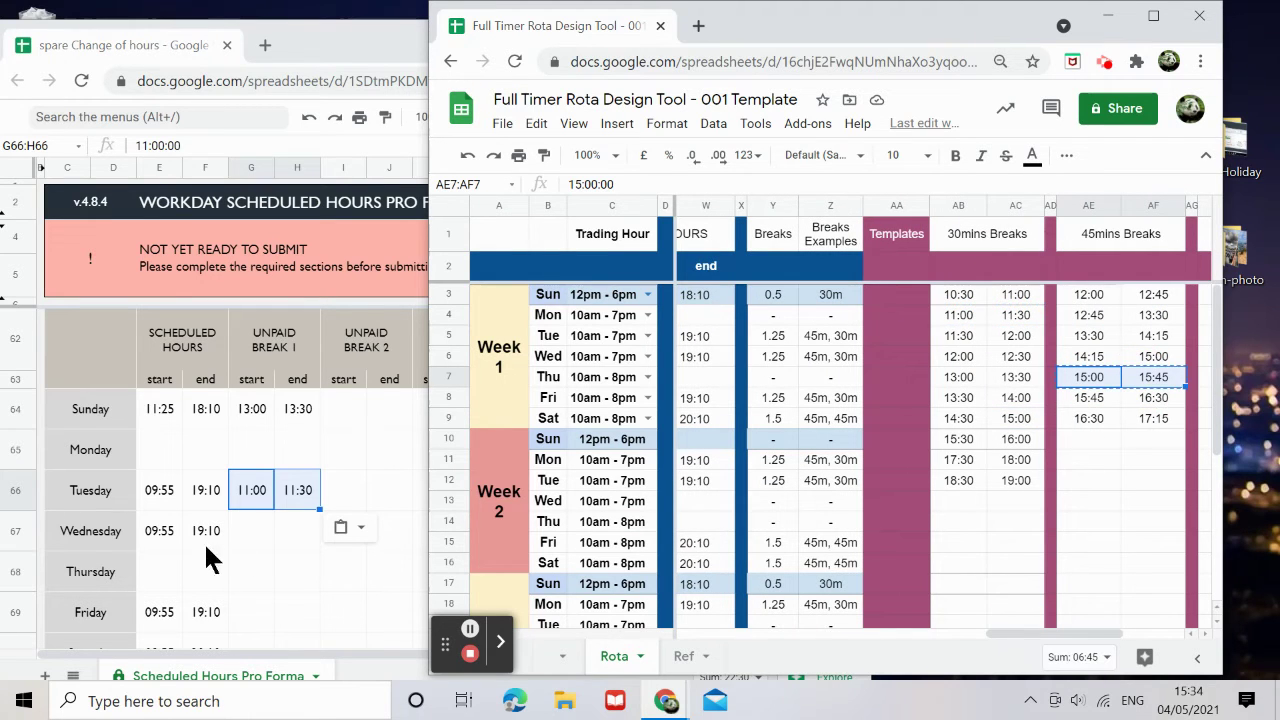
pyautogui.click(336, 482)
pyautogui.hotkey('ctrl', 'v')
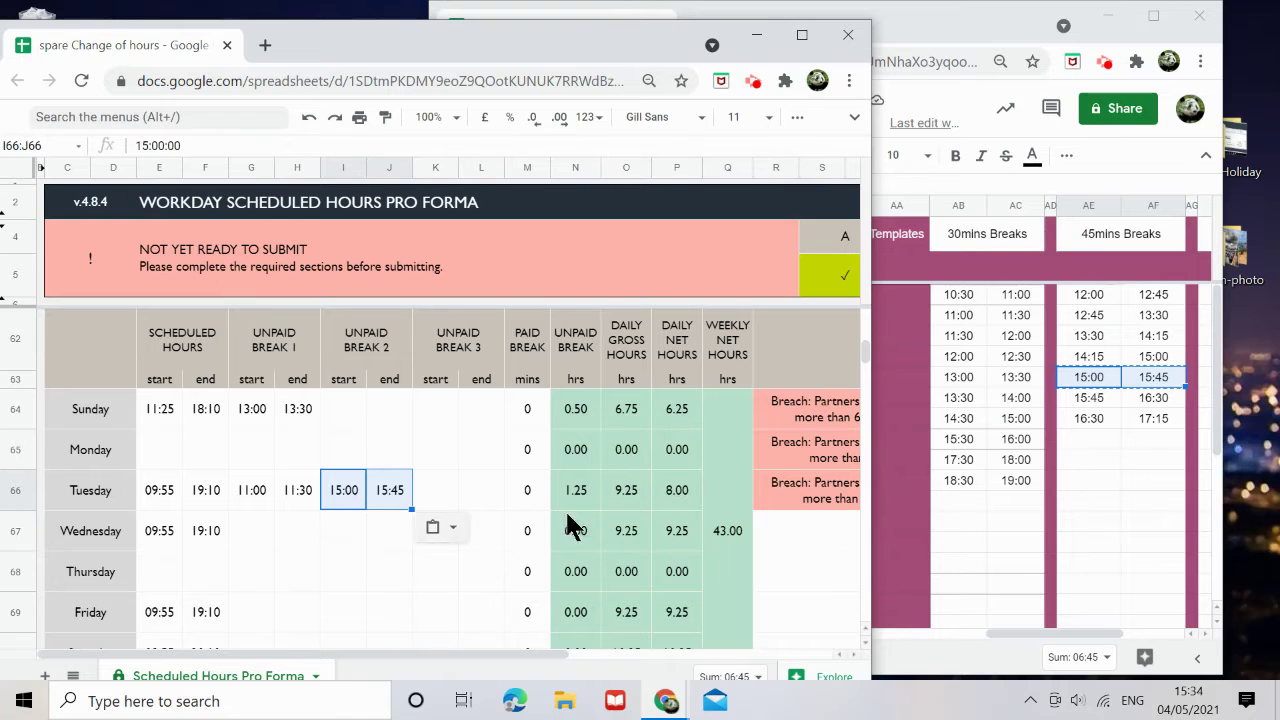
pyautogui.click(1088, 482)
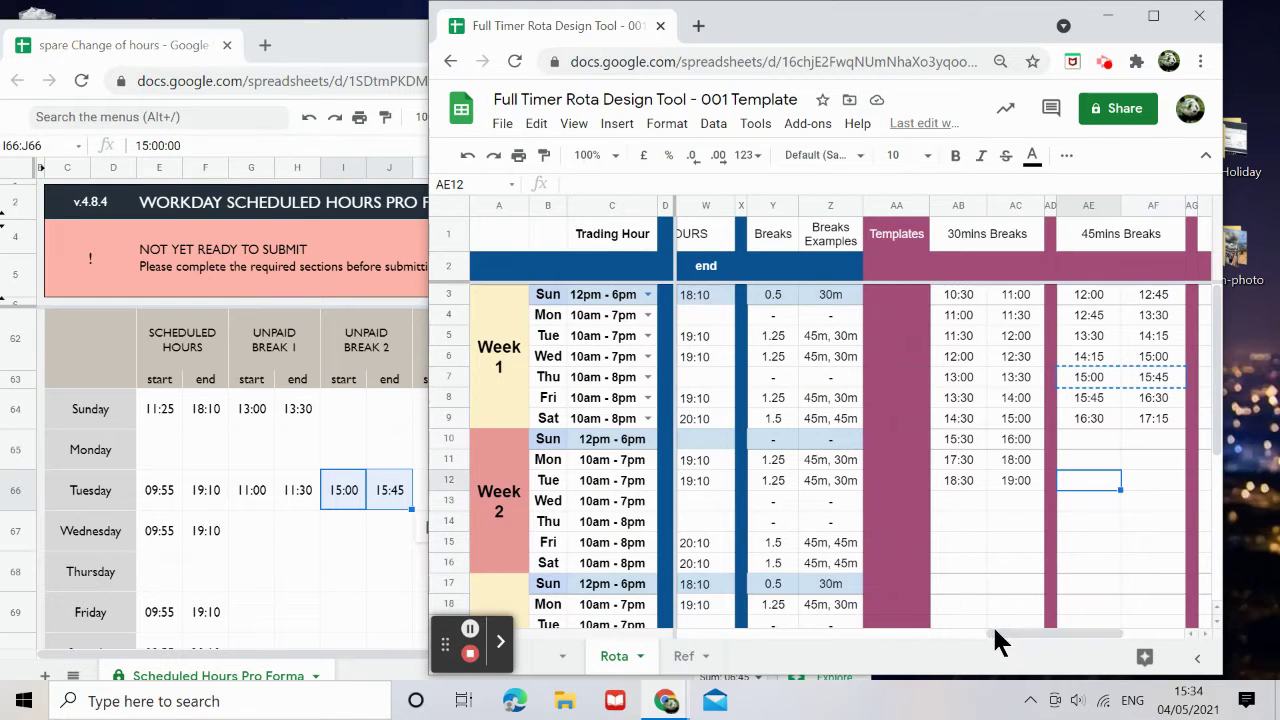
pyautogui.moveTo(998, 631); pyautogui.dragTo(967, 635)
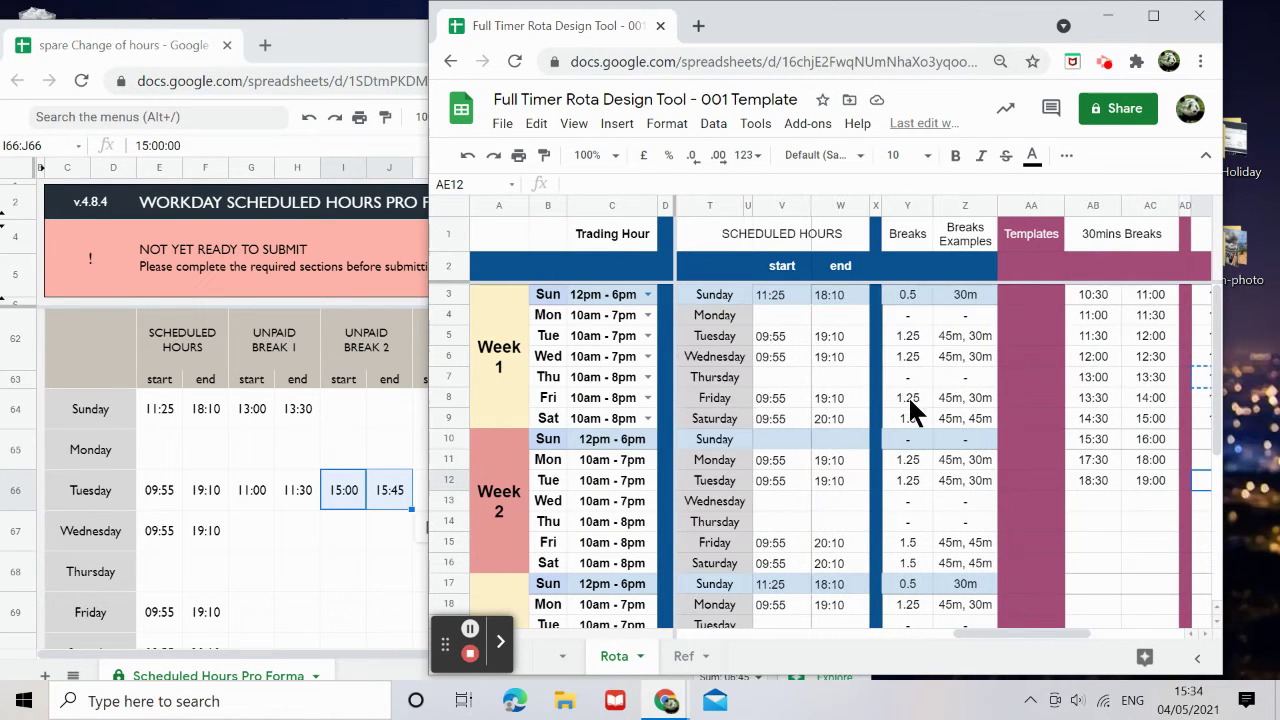
# Copy Tuesday's 11:00–11:30 and 15:00–15:45 breaks into Wednesday and Friday
pyautogui.moveTo(243, 491); pyautogui.dragTo(385, 490)
pyautogui.hotkey('ctrl', 'c')
pyautogui.click(253, 535)
pyautogui.hotkey('ctrl', 'v')
pyautogui.scroll(-1, 304, 582)
pyautogui.click(243, 545)
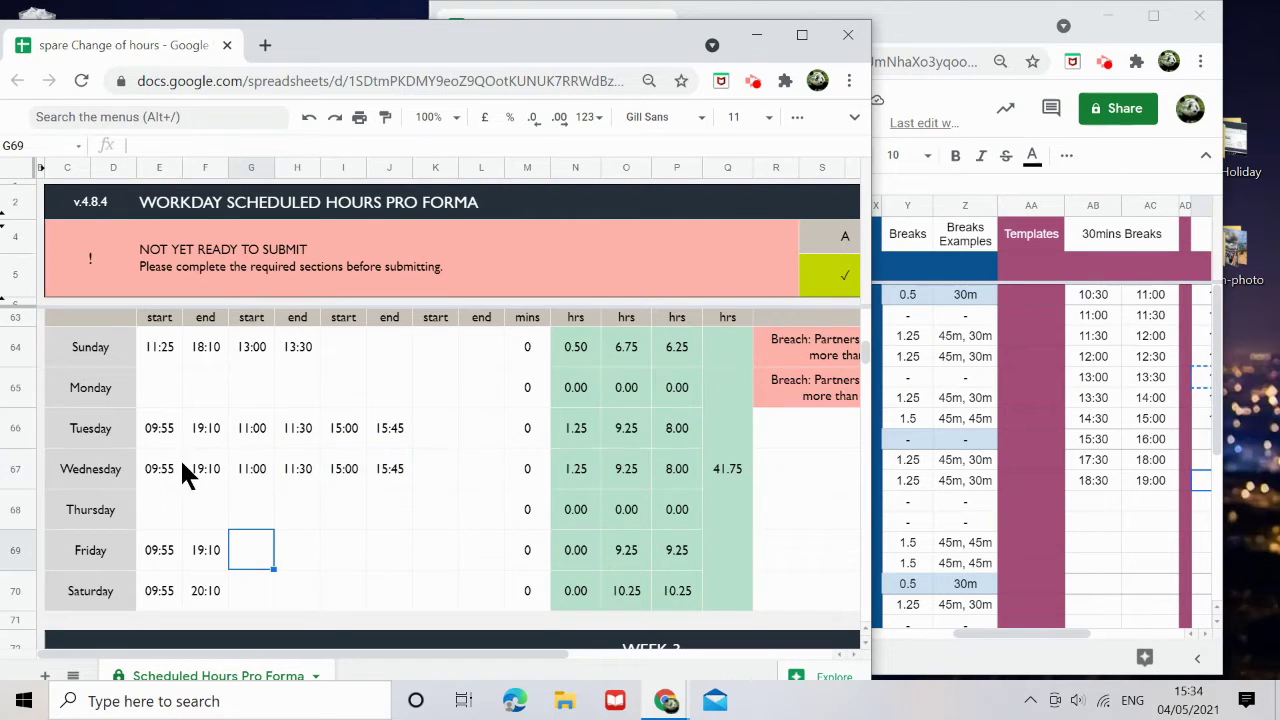
pyautogui.hotkey('ctrl', 'v')
pyautogui.click(248, 586)
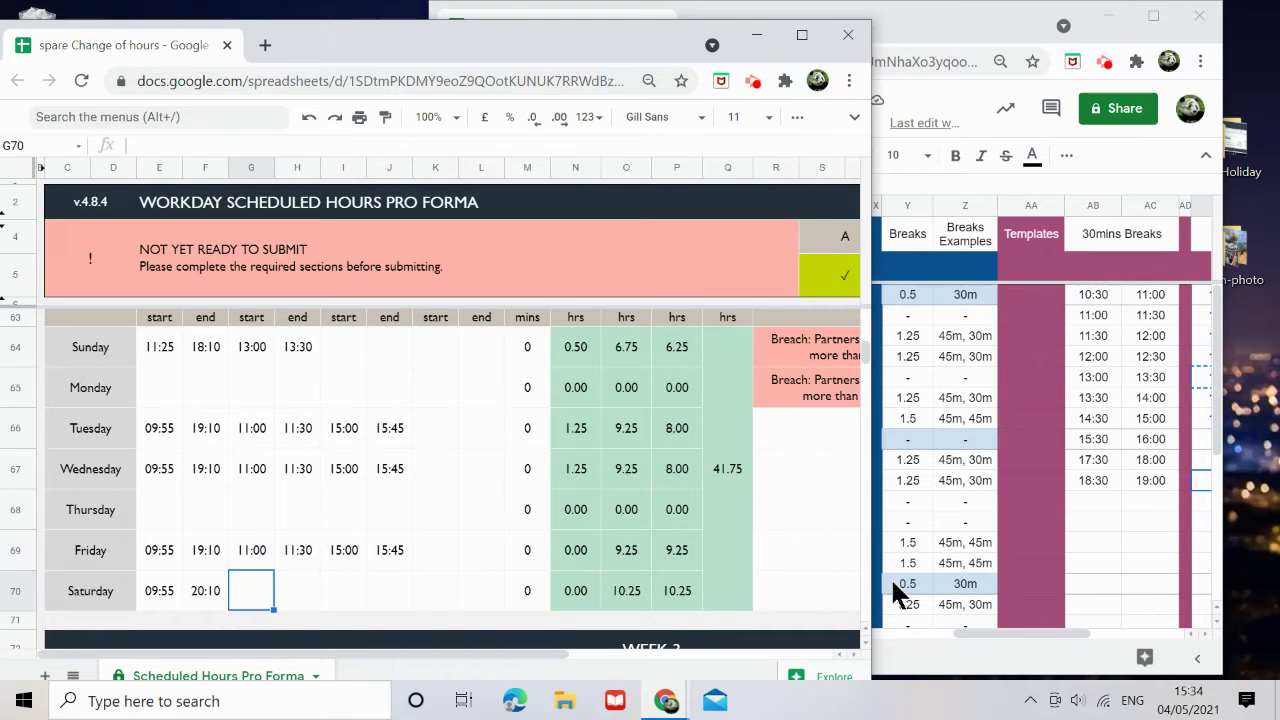
# Return to the rota design tool and select a 45-minute break slot for Saturday
pyautogui.click(1068, 551)
pyautogui.click(1062, 545)
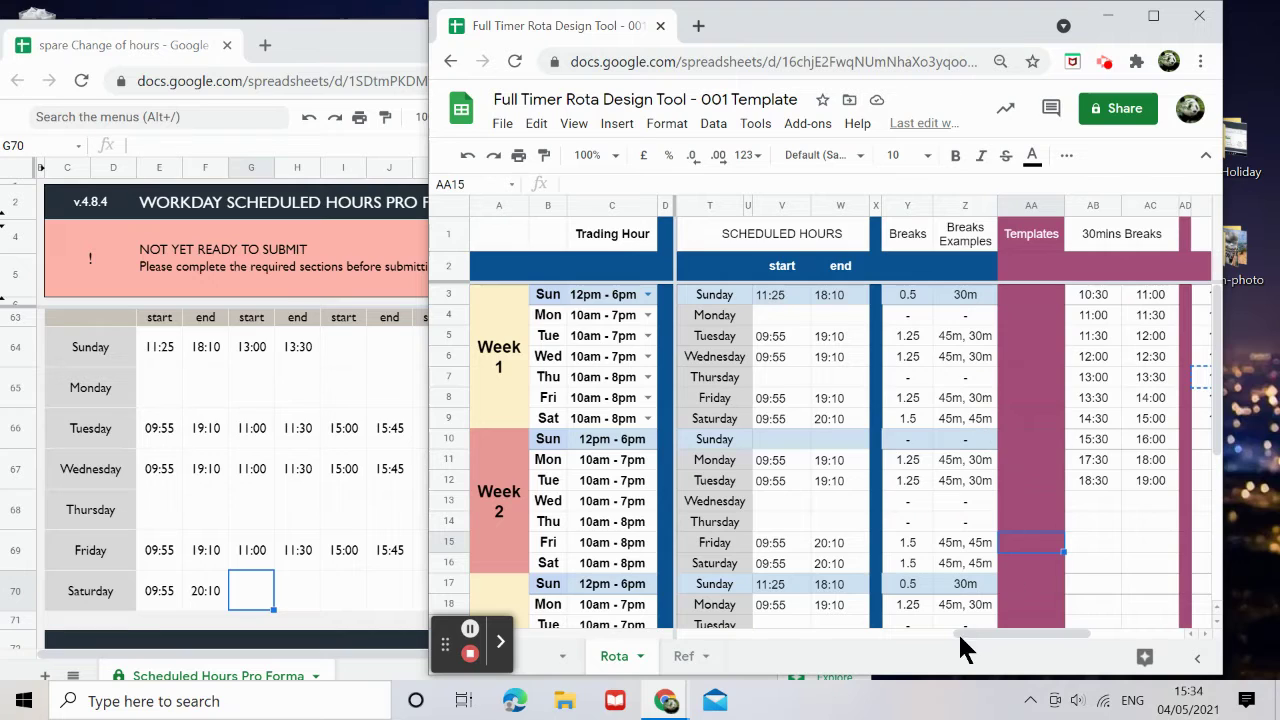
pyautogui.moveTo(971, 633)
pyautogui.mouseDown()
pyautogui.moveTo(1011, 633)
pyautogui.moveTo(995, 634)
pyautogui.mouseUp()
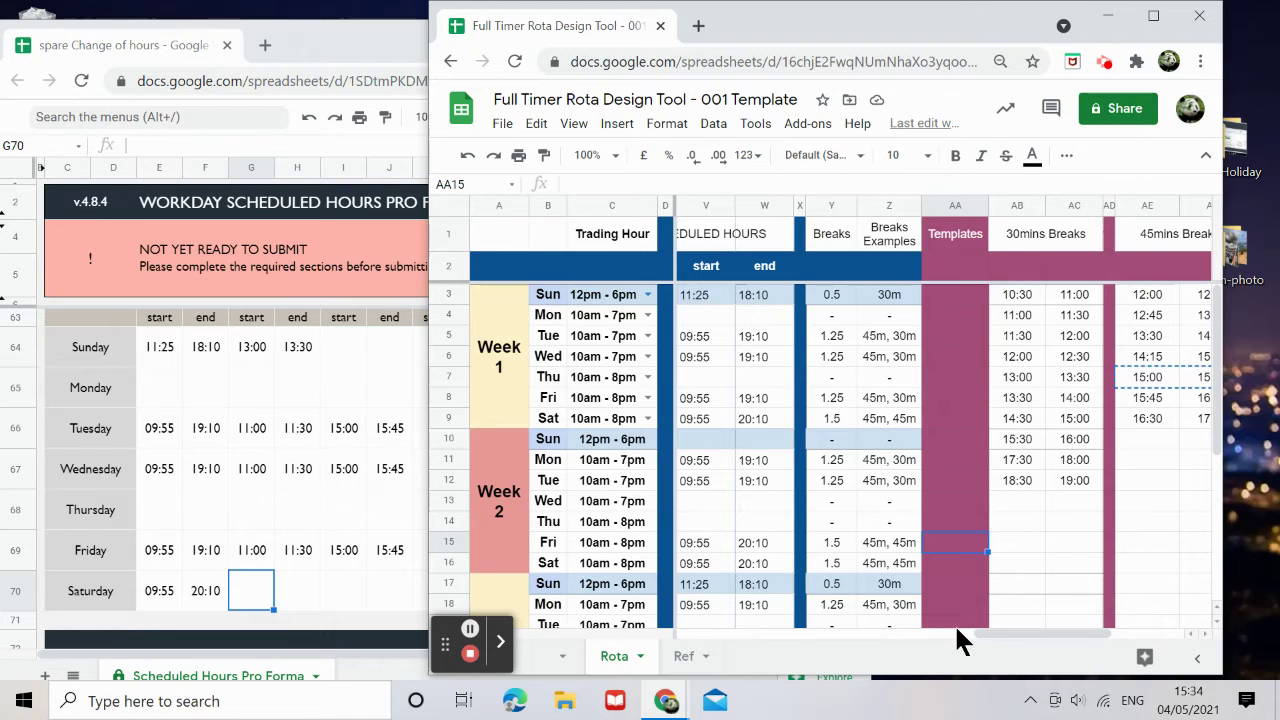
pyautogui.moveTo(992, 633); pyautogui.dragTo(1009, 633)
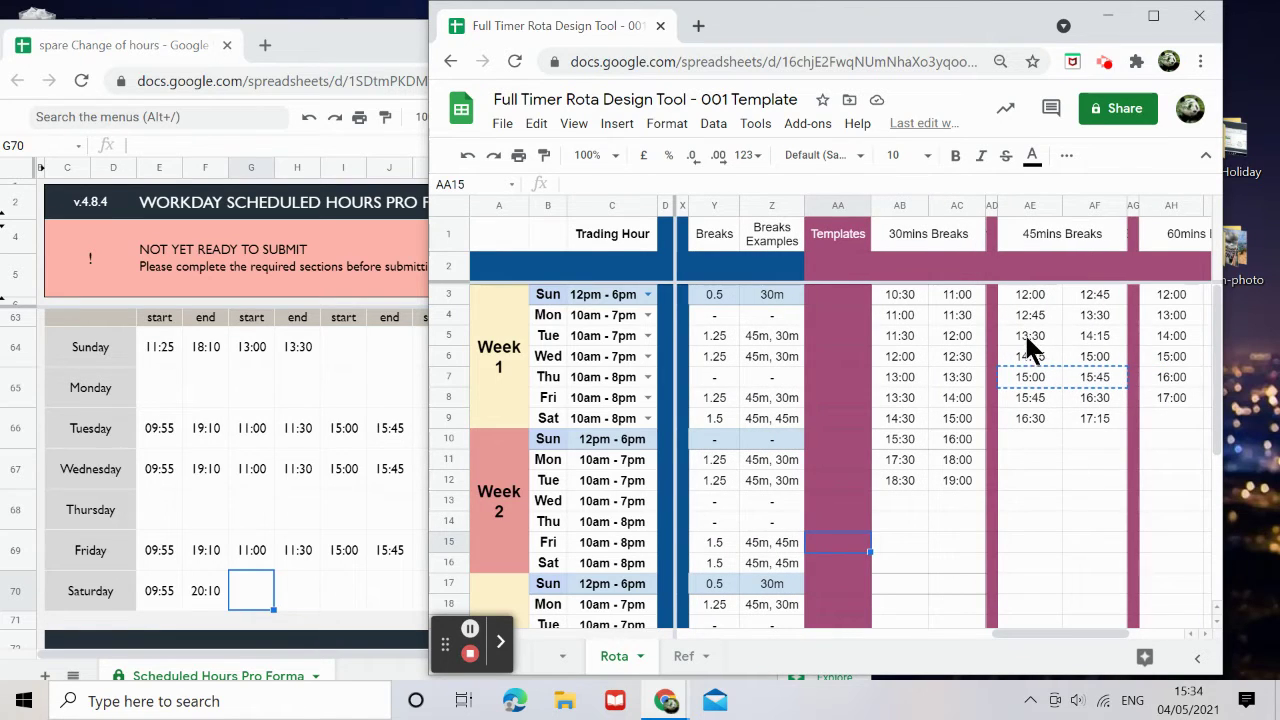
pyautogui.moveTo(1030, 337); pyautogui.dragTo(1096, 313)
# Paste 12:45–13:30 into Saturday's first break on the pro forma
pyautogui.click(247, 583)
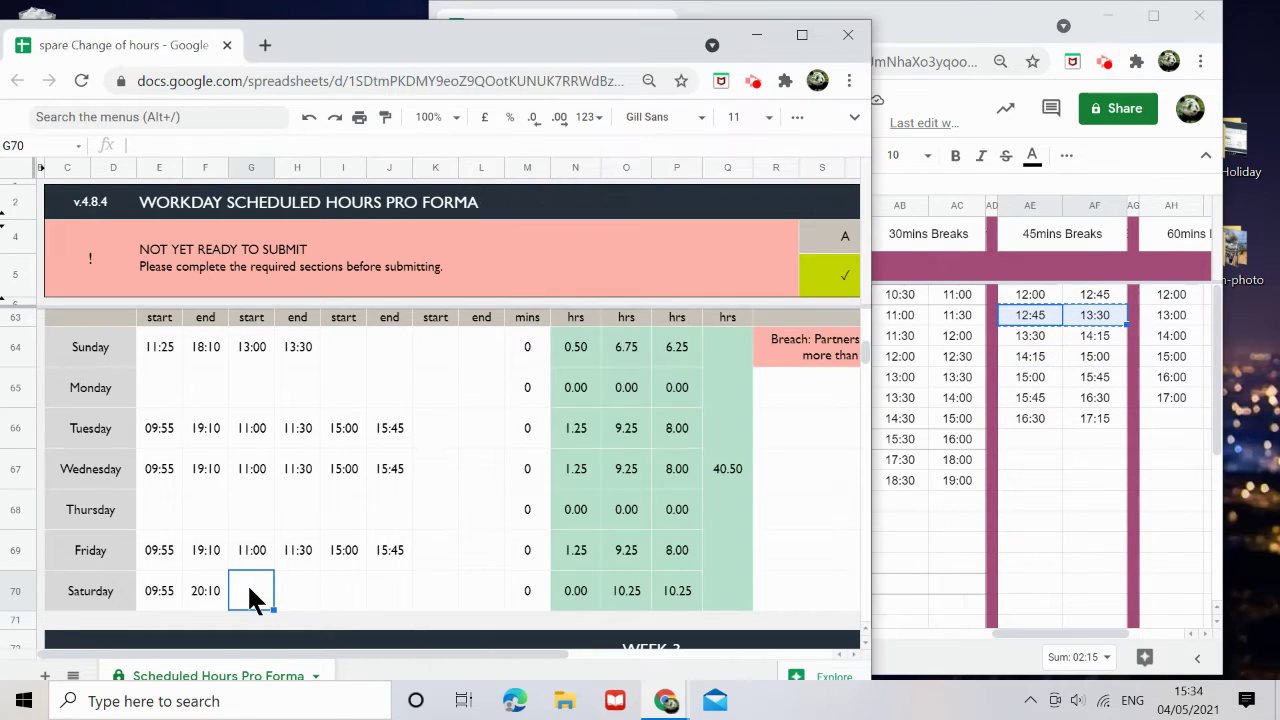
pyautogui.hotkey('ctrl', 'v')
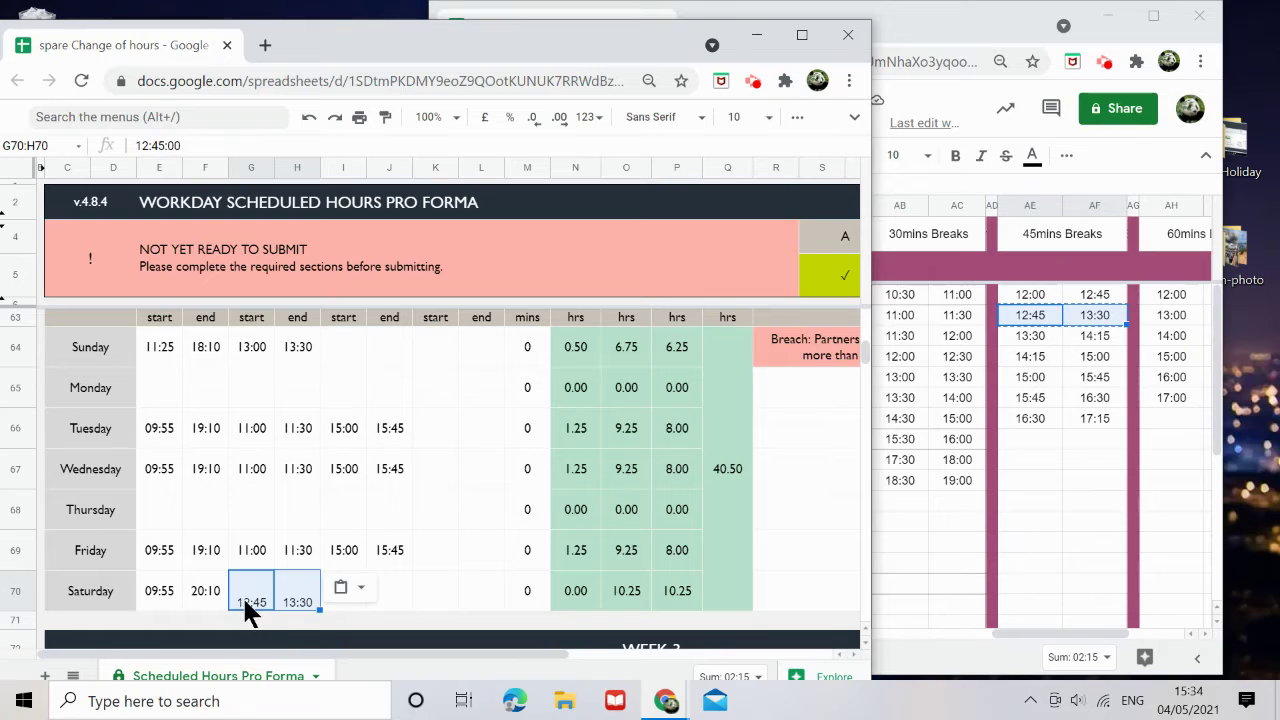
pyautogui.hotkey('ctrl', 'z')
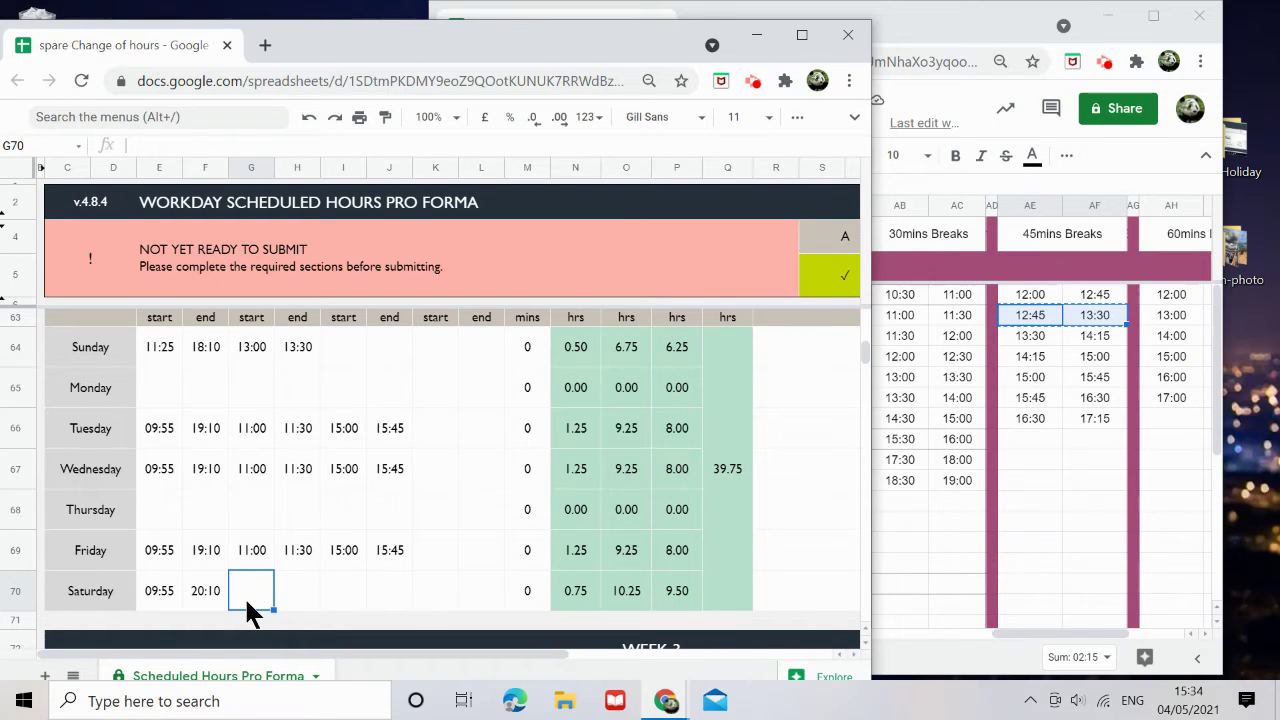
pyautogui.hotkey('ctrl', 'v')
# Copy the 15:45–16:30 break into Saturday's second break, then leave the pro forma window
pyautogui.click(1066, 442)
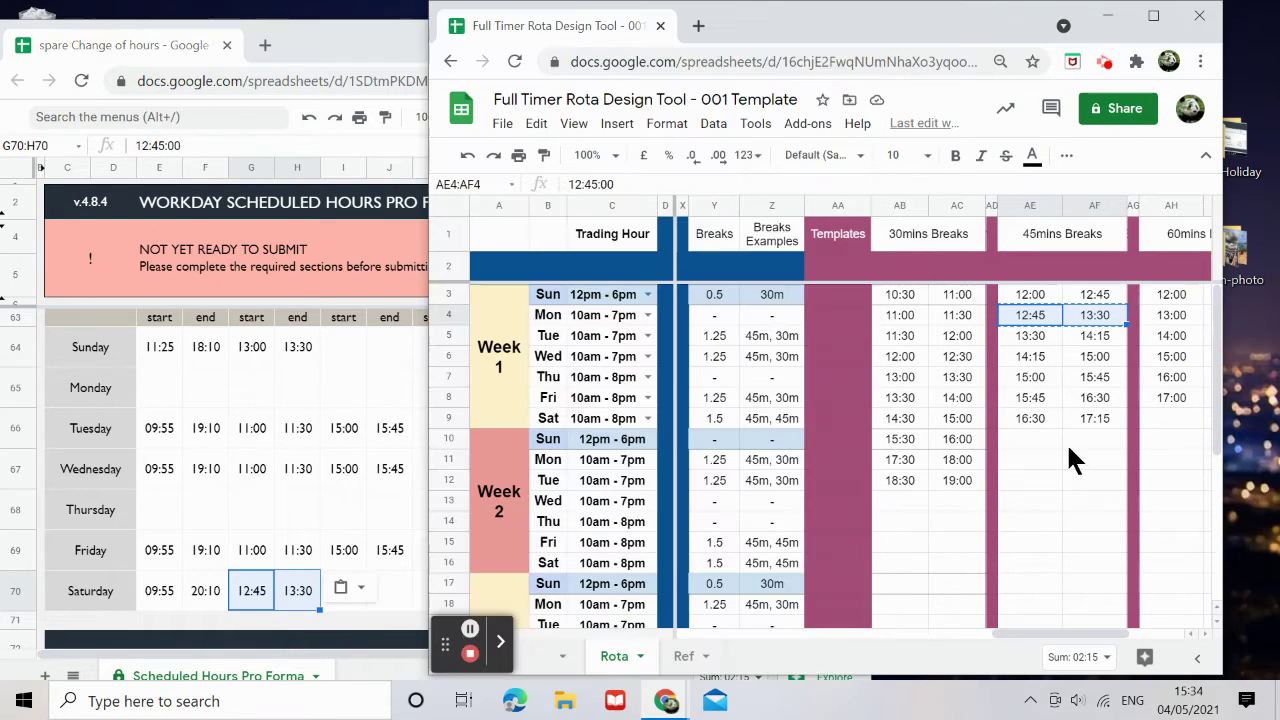
pyautogui.click(1066, 442)
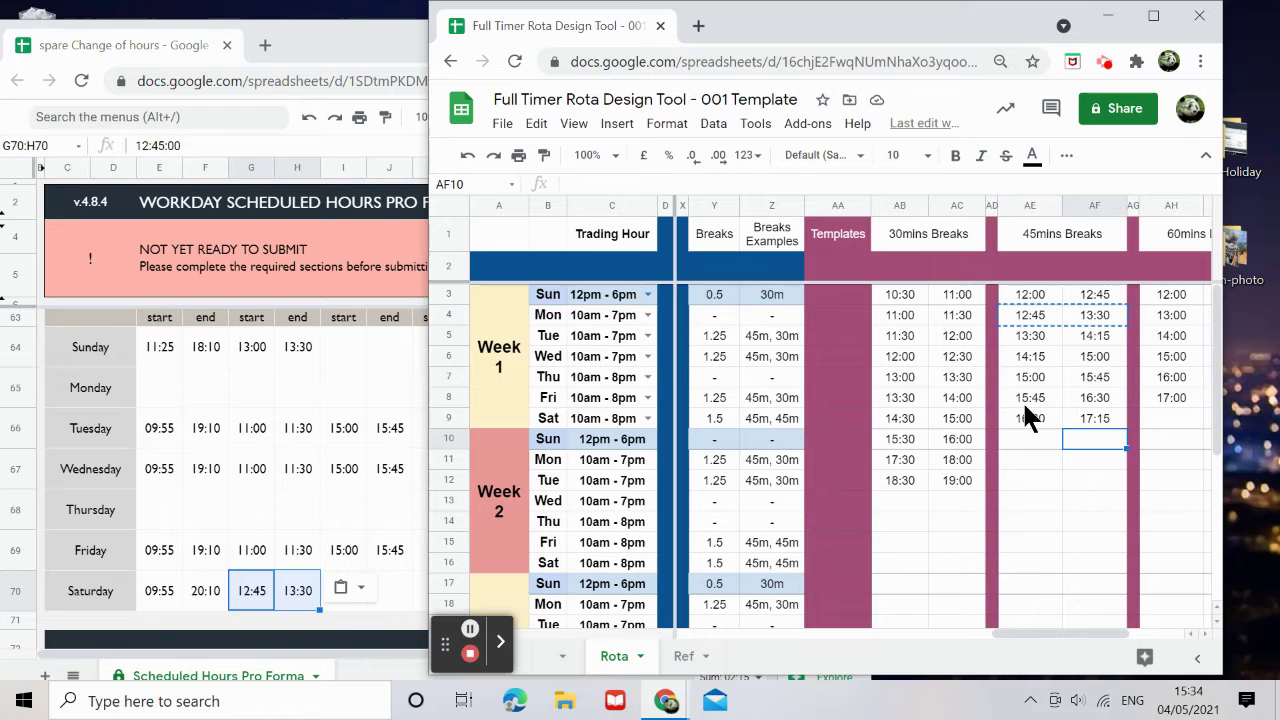
pyautogui.moveTo(1024, 400); pyautogui.dragTo(1100, 400)
pyautogui.hotkey('ctrl', 'c')
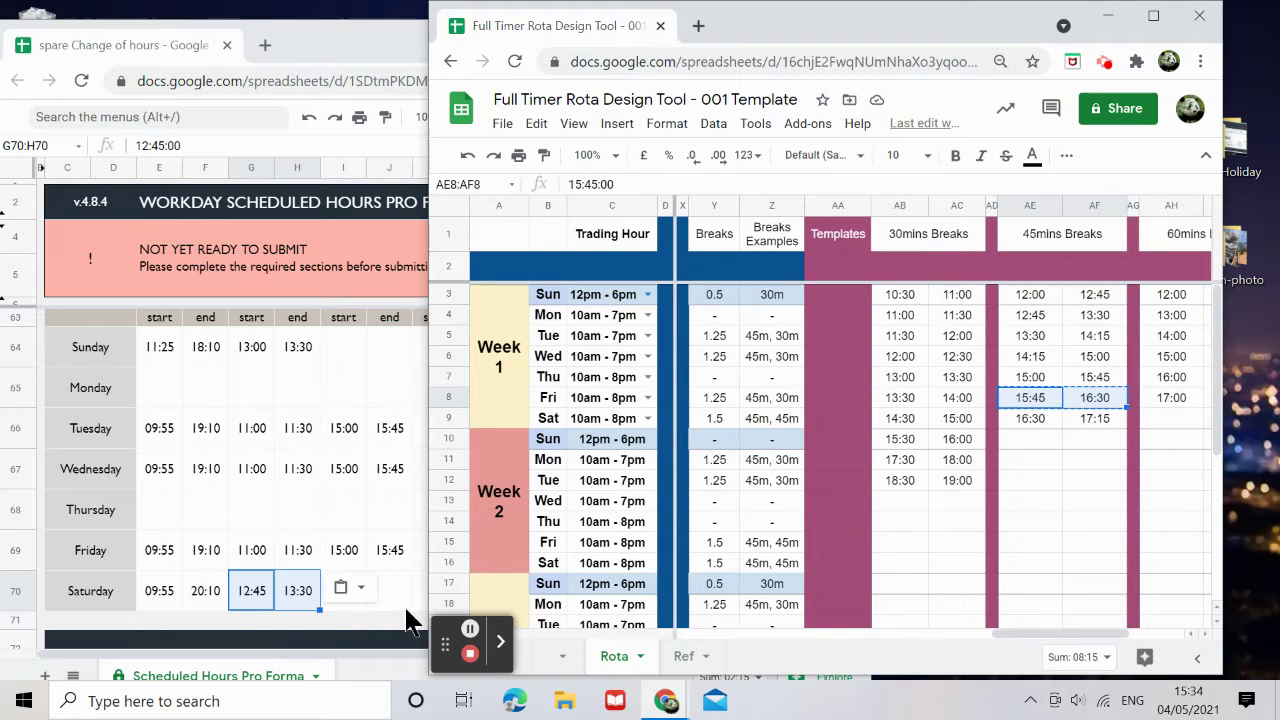
pyautogui.click(382, 606)
pyautogui.click(351, 590)
pyautogui.hotkey('ctrl', 'v')
pyautogui.scroll(-1, 544, 542)
pyautogui.scroll(1, 548, 560)
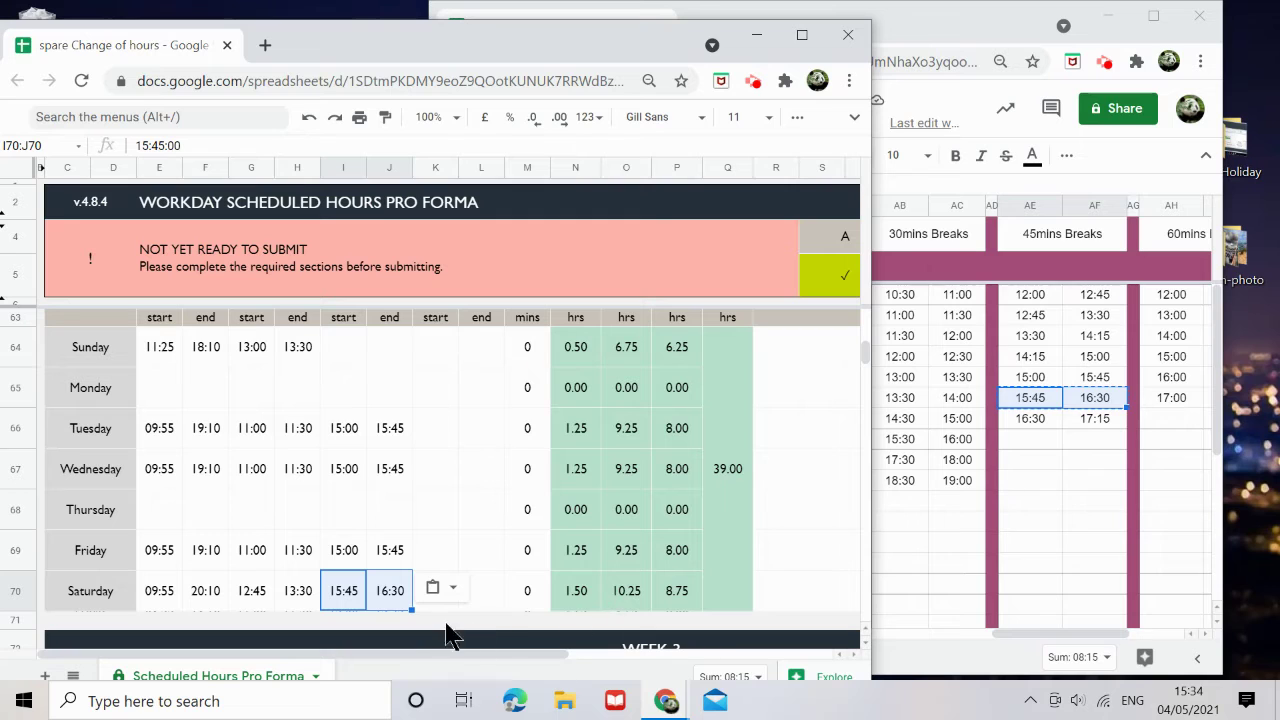
pyautogui.click(802, 36)
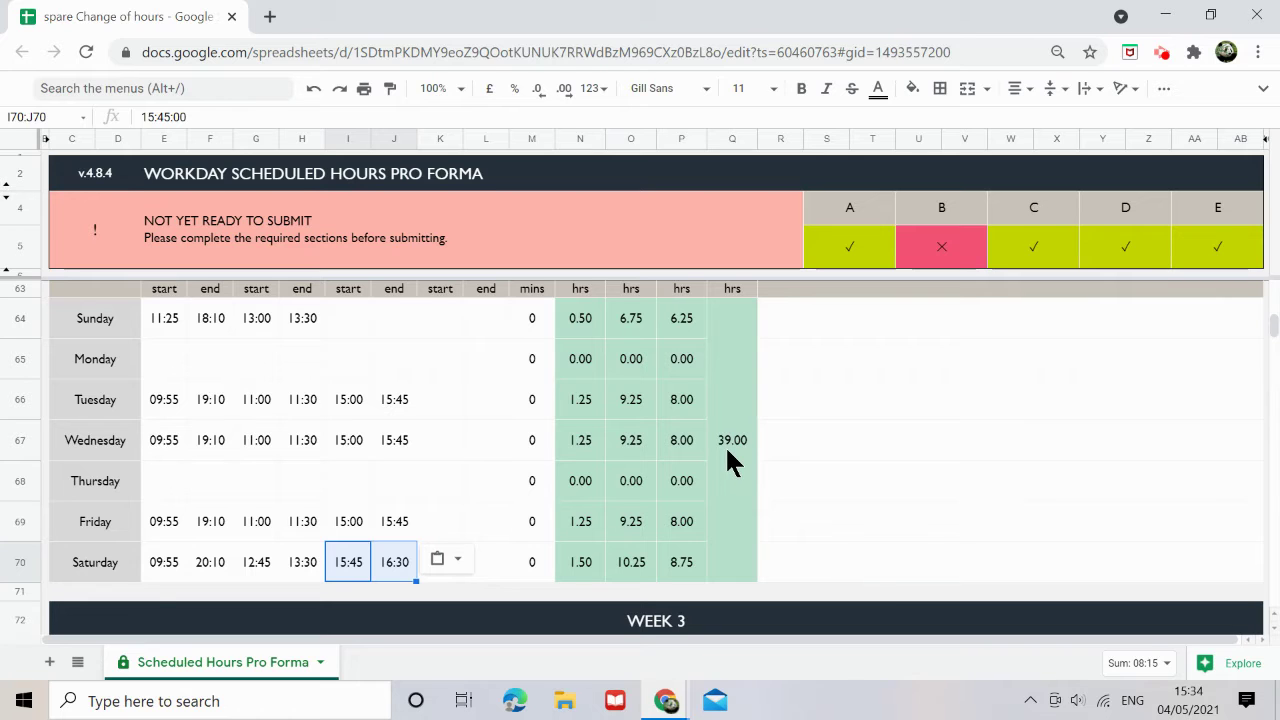
pyautogui.click(1163, 17)
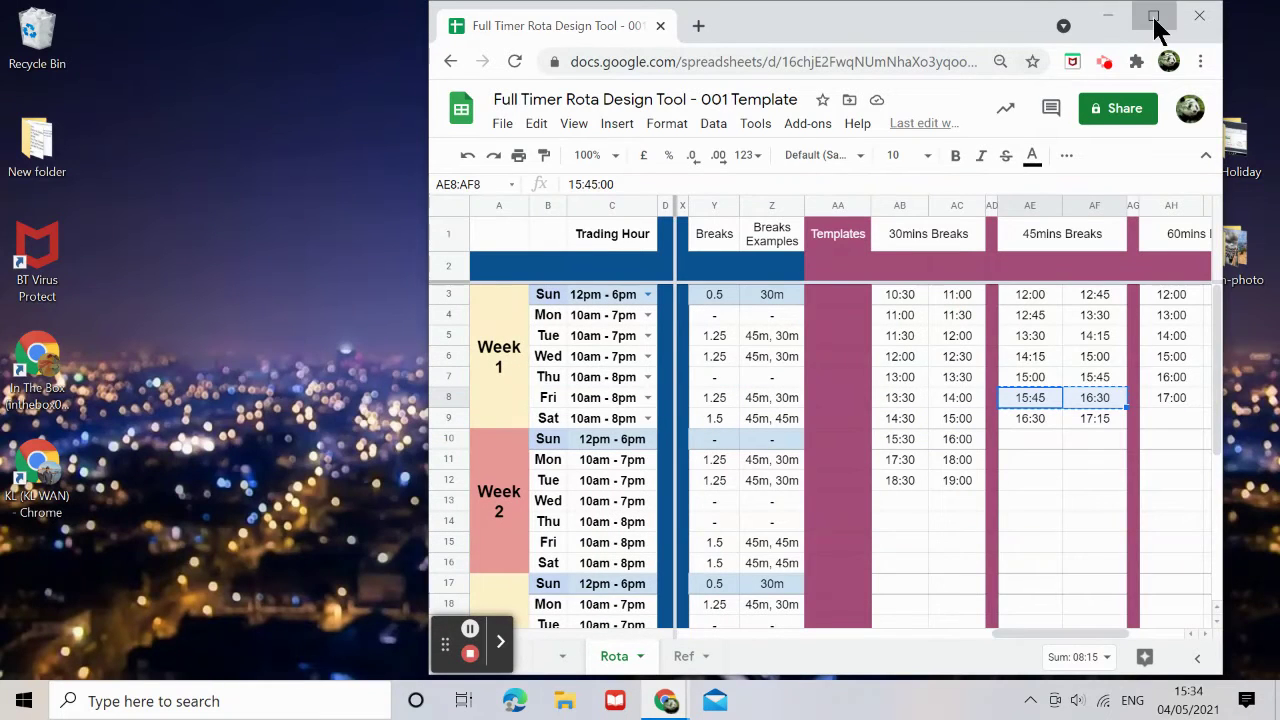
pyautogui.hscroll(-2, 644, 628)
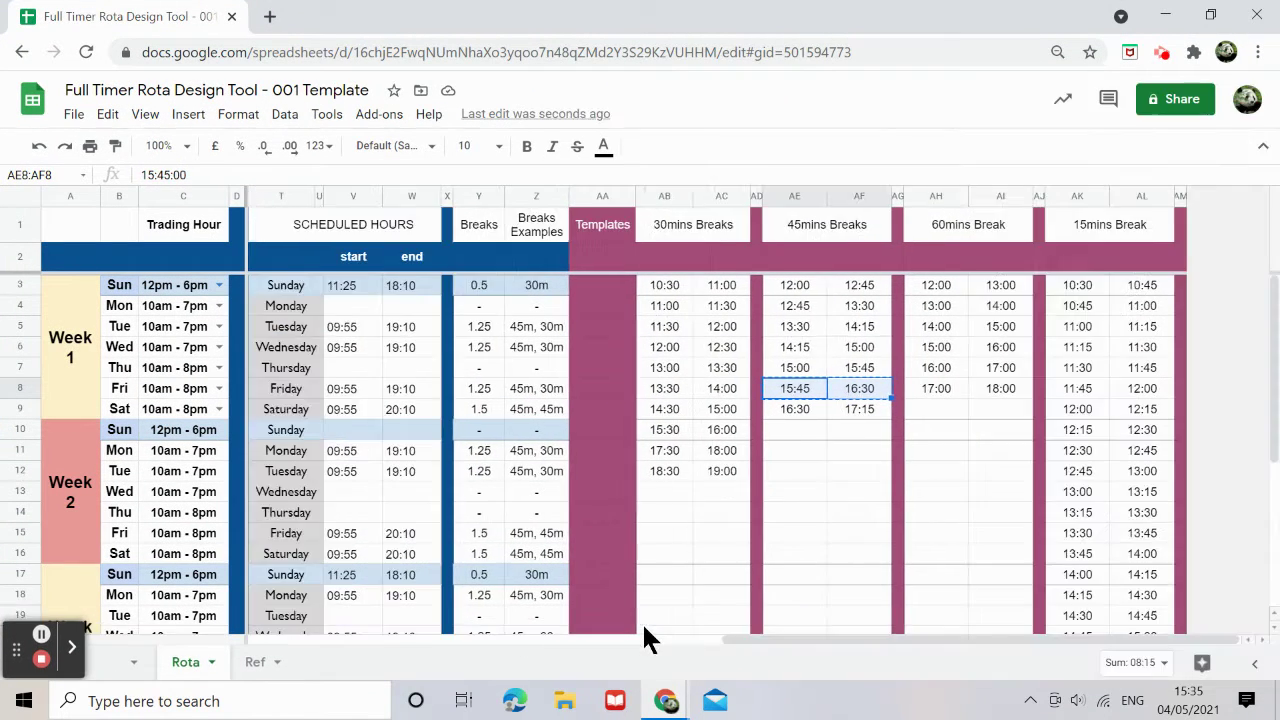
pyautogui.moveTo(746, 640); pyautogui.dragTo(362, 635)
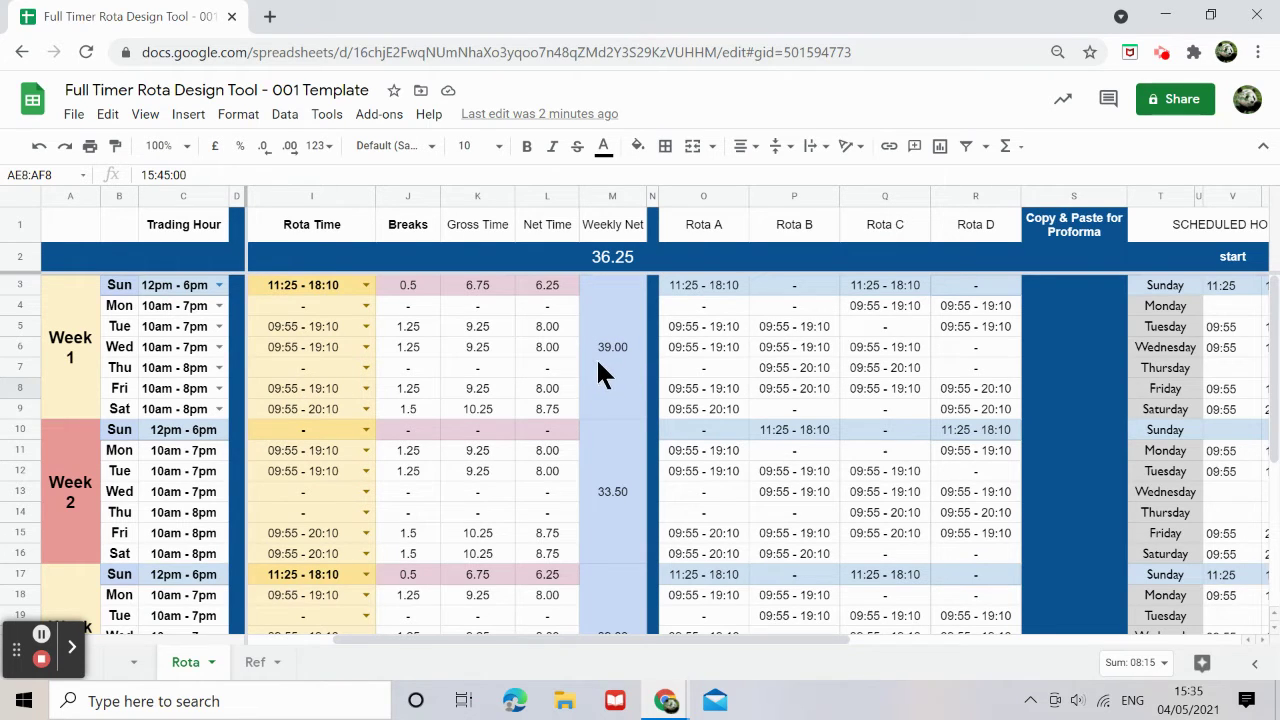
pyautogui.moveTo(658, 638); pyautogui.dragTo(1145, 625)
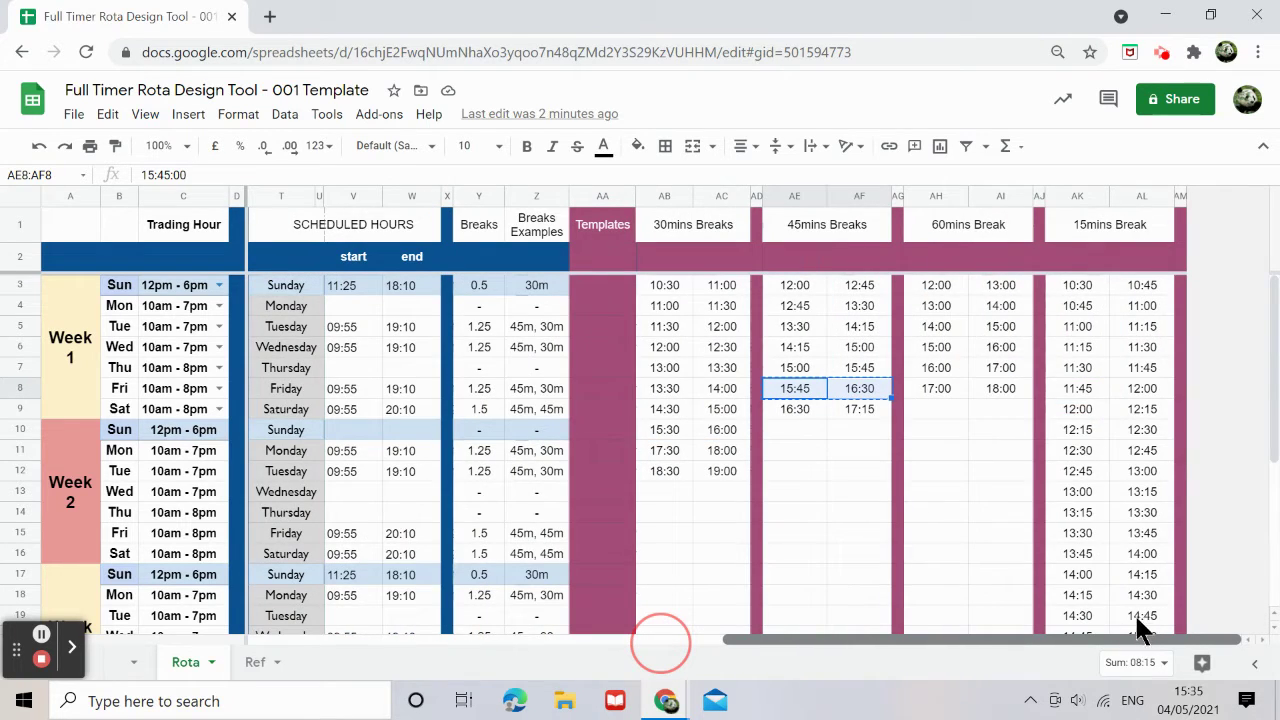
pyautogui.moveTo(1055, 628); pyautogui.dragTo(510, 637)
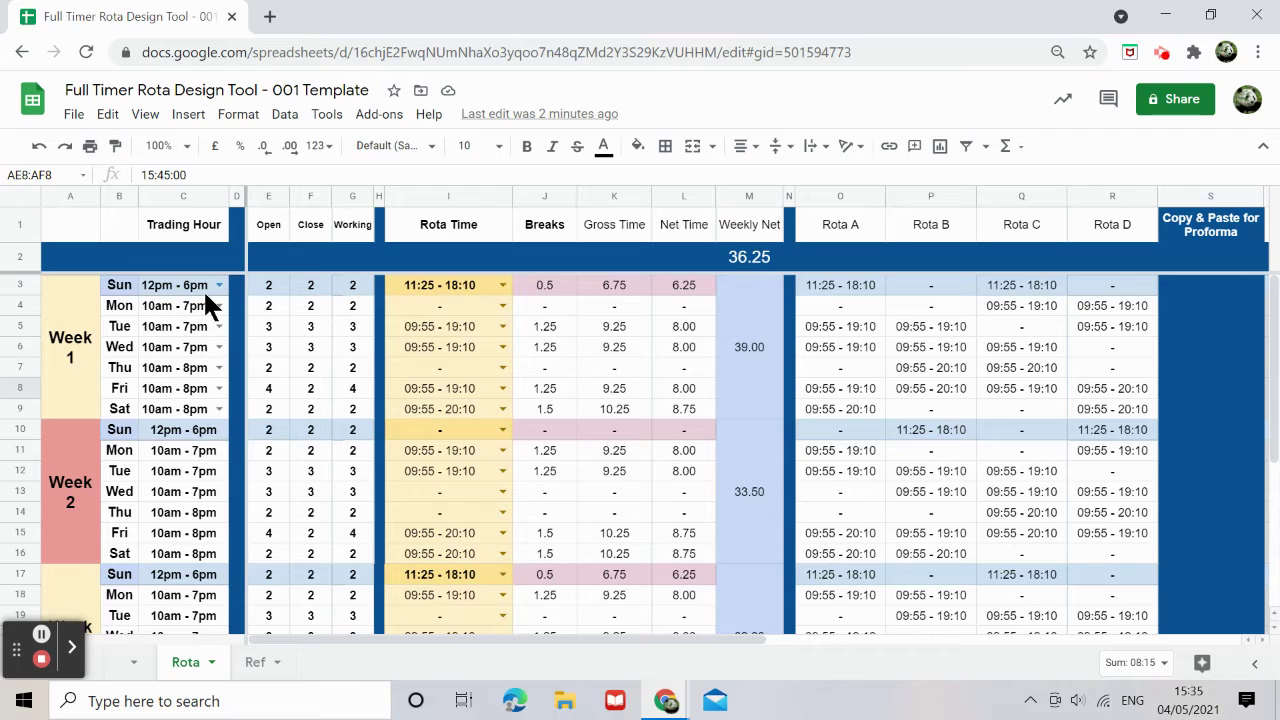
pyautogui.click(219, 409)
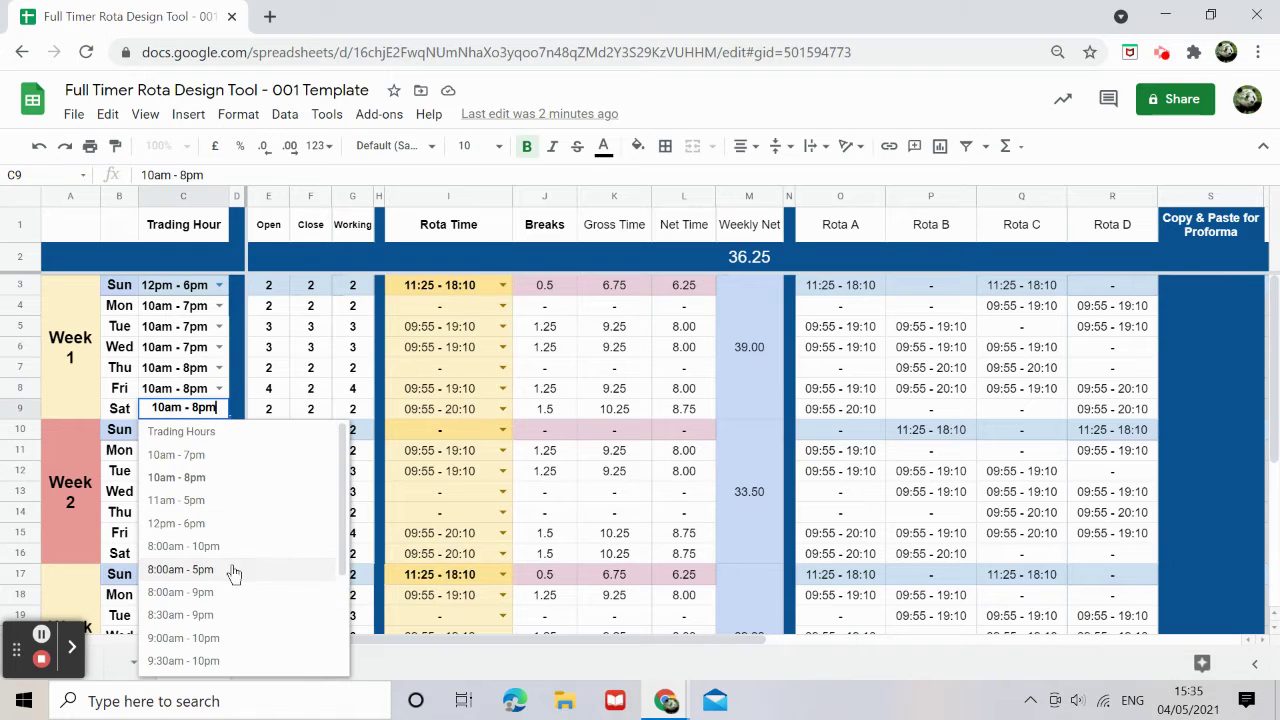
pyautogui.scroll(-1, 234, 574)
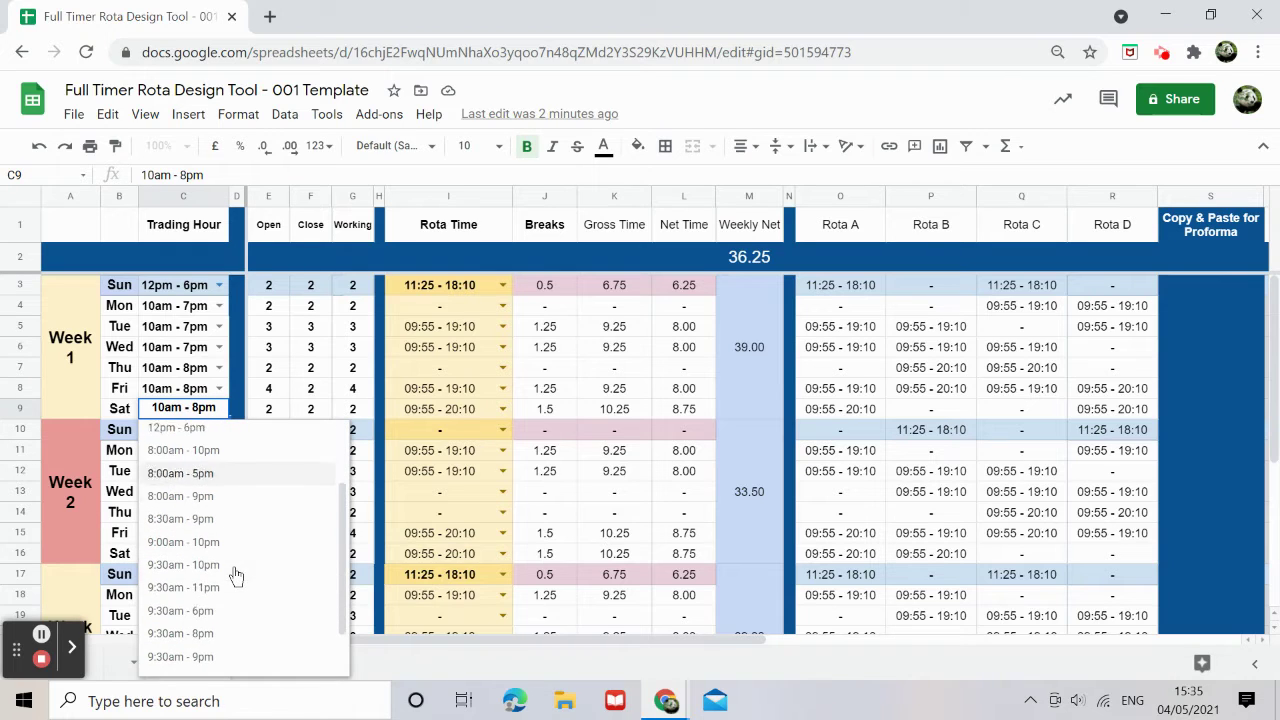
pyautogui.click(213, 516)
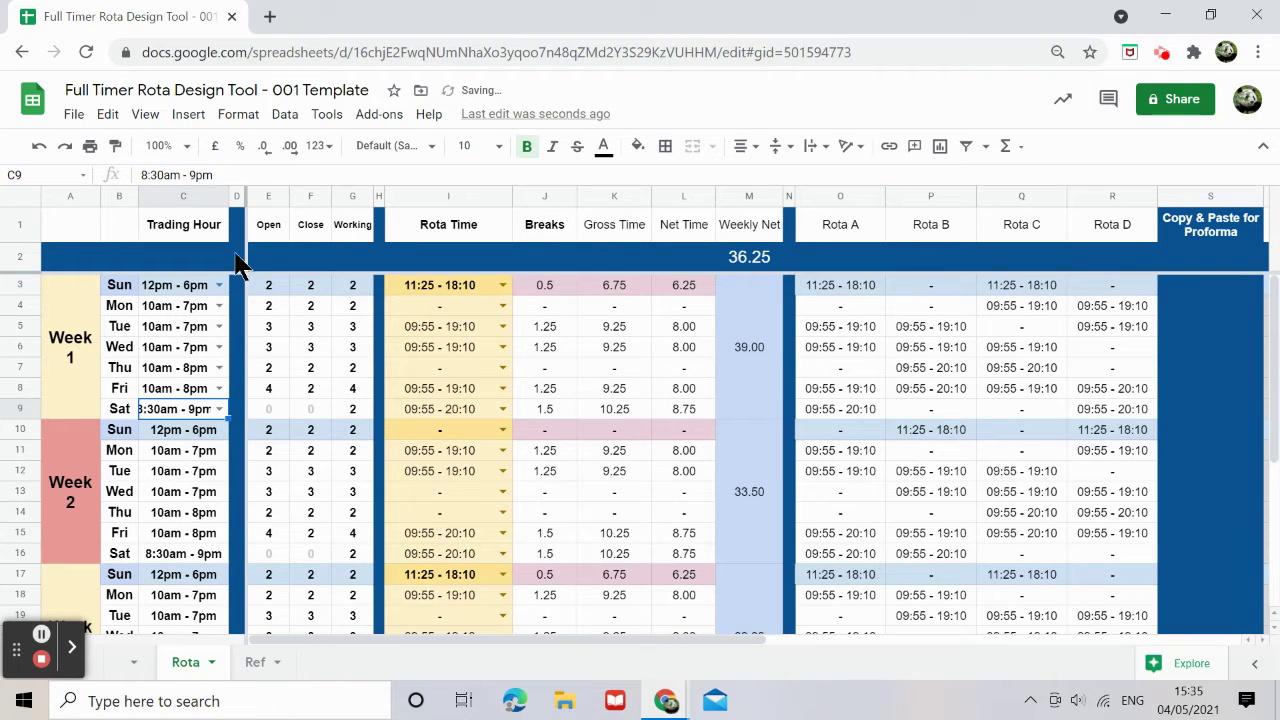
pyautogui.moveTo(229, 194); pyautogui.dragTo(248, 194)
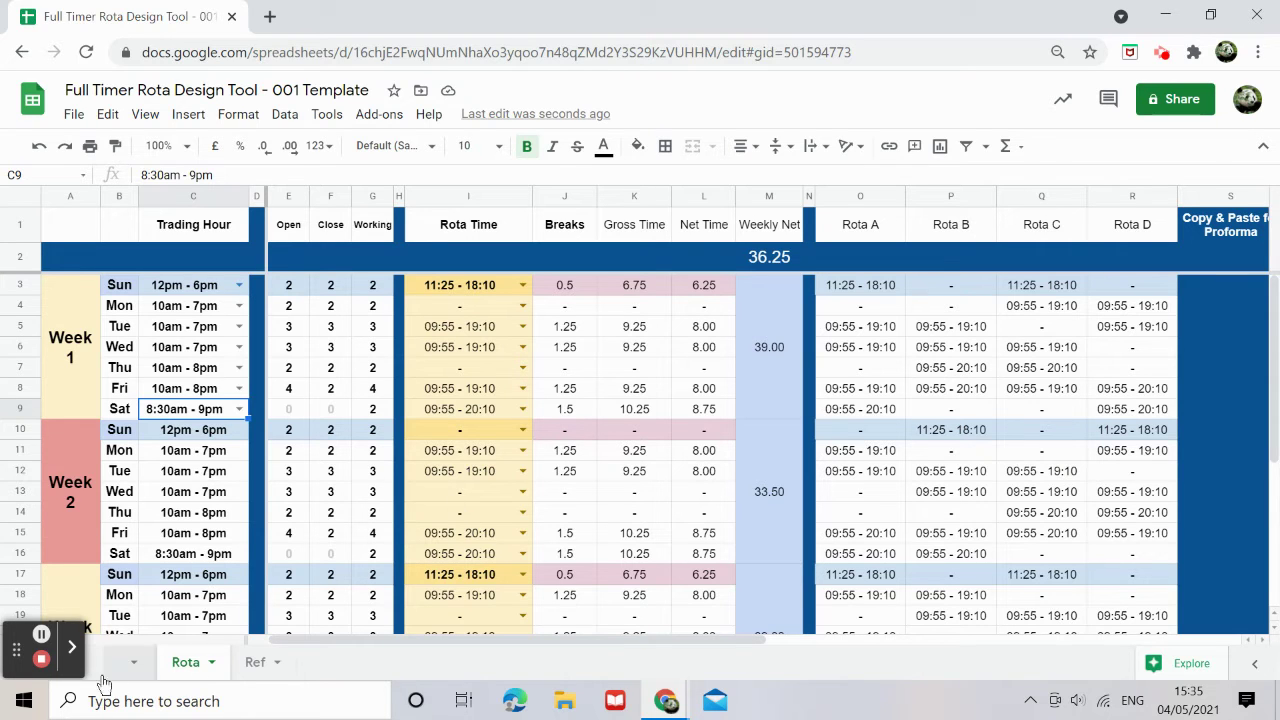
pyautogui.click(42, 636)
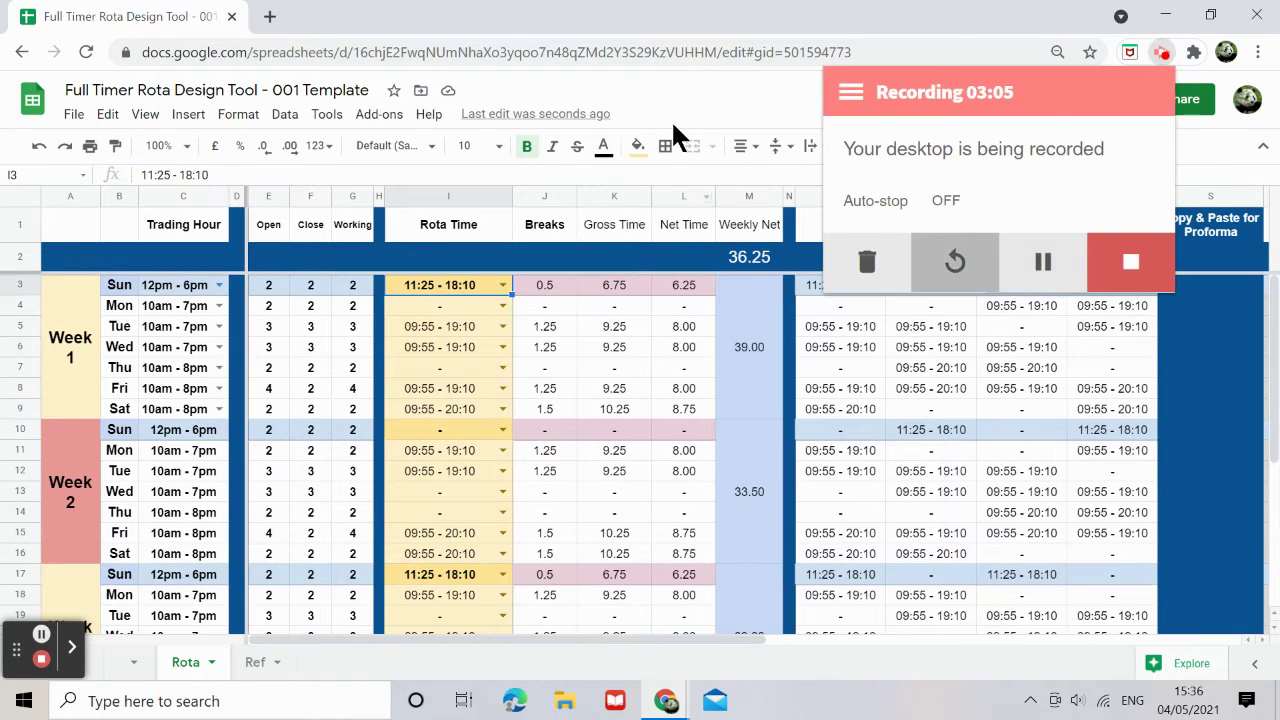
pyautogui.click(443, 308)
pyautogui.hotkey('ctrl', 'c')
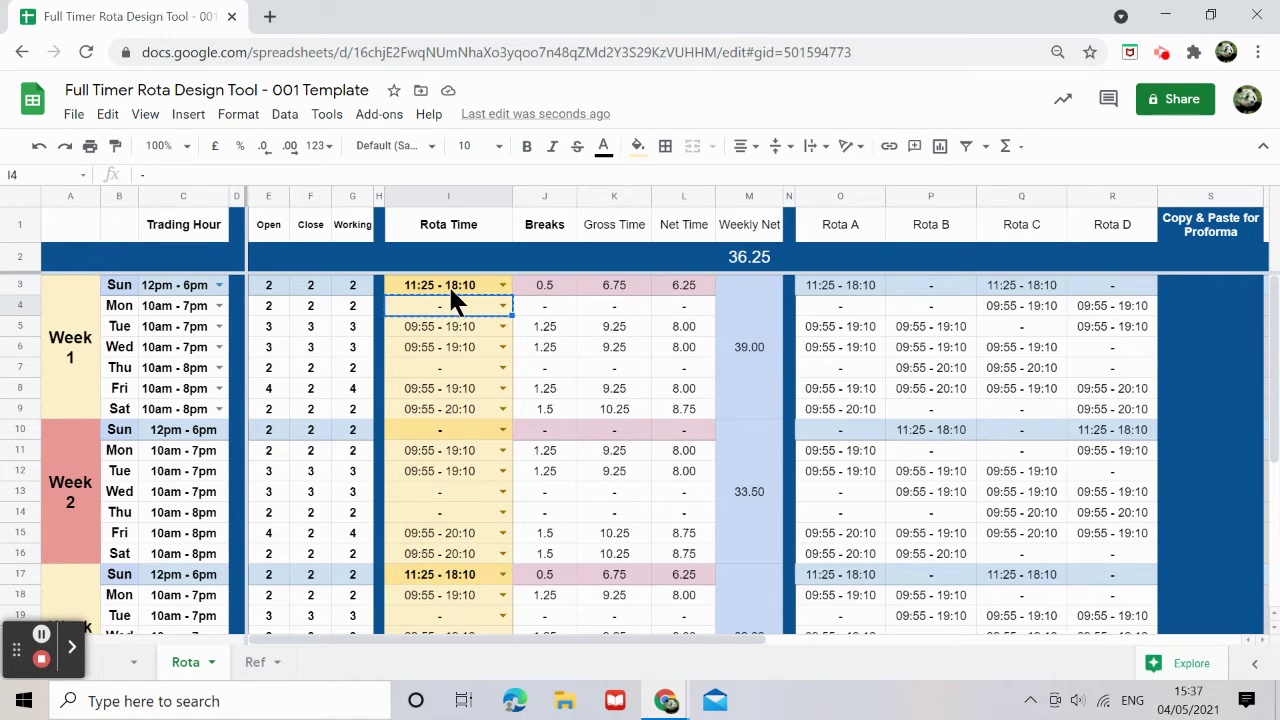
pyautogui.click(448, 284)
pyautogui.hotkey('ctrl', 'v')
pyautogui.moveTo(454, 300); pyautogui.dragTo(500, 408)
pyautogui.hotkey('ctrl', 'v')
pyautogui.moveTo(467, 284); pyautogui.dragTo(464, 405)
pyautogui.hotkey('ctrl', 'c')
pyautogui.click(463, 432)
pyautogui.hotkey('ctrl', 'v')
pyautogui.click(458, 572)
pyautogui.hotkey('ctrl', 'v')
pyautogui.scroll(-2, 466, 570)
pyautogui.scroll(-2, 466, 564)
pyautogui.click(460, 492)
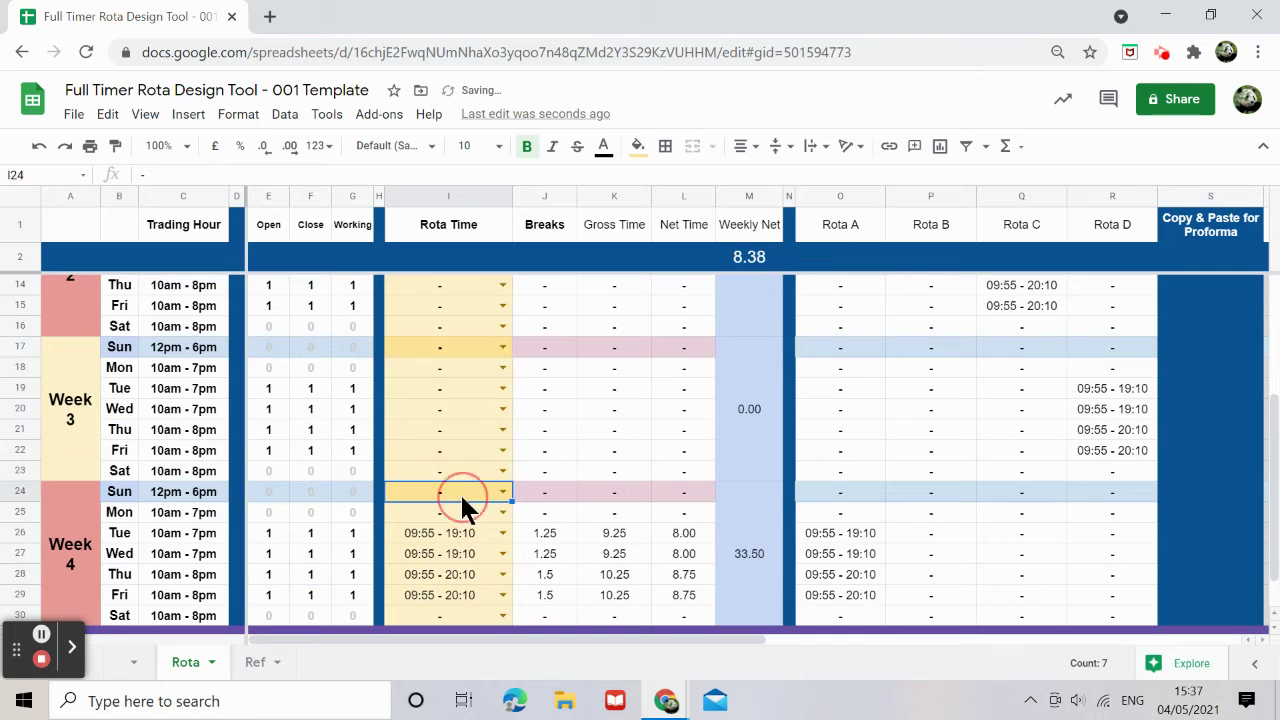
pyautogui.hotkey('ctrl', 'v')
pyautogui.scroll(5, 460, 492)
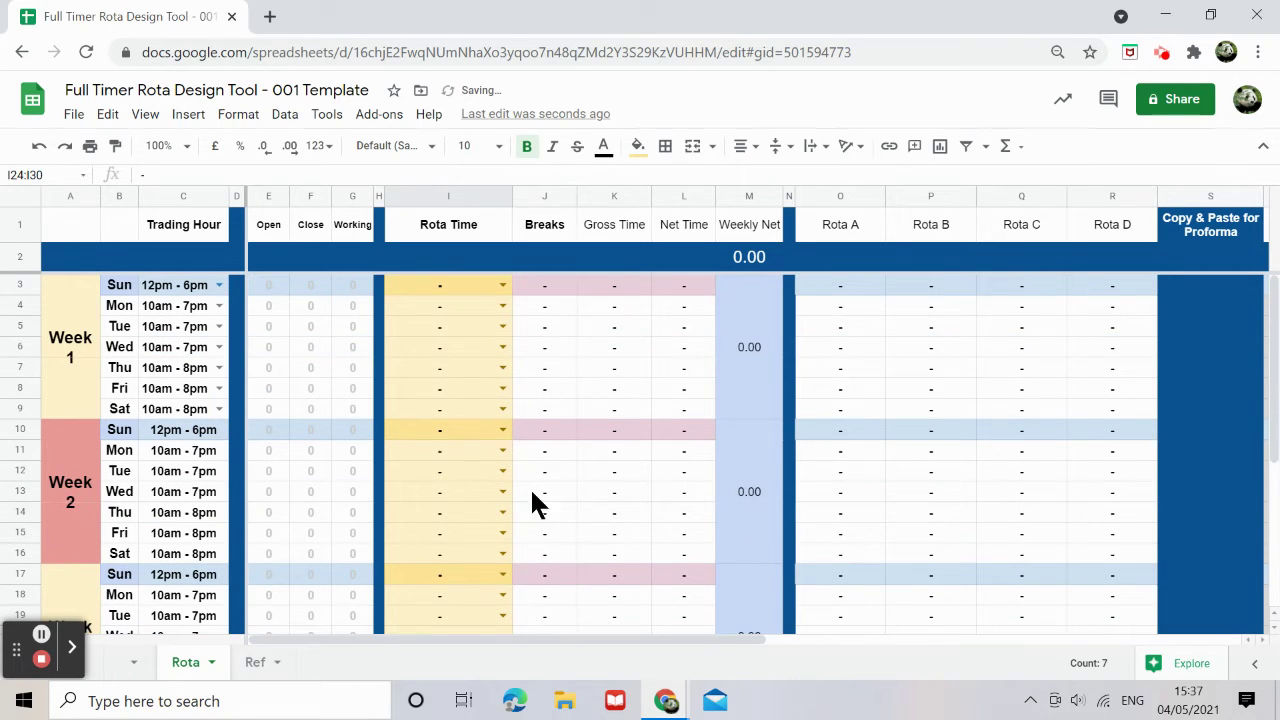
pyautogui.click(683, 639)
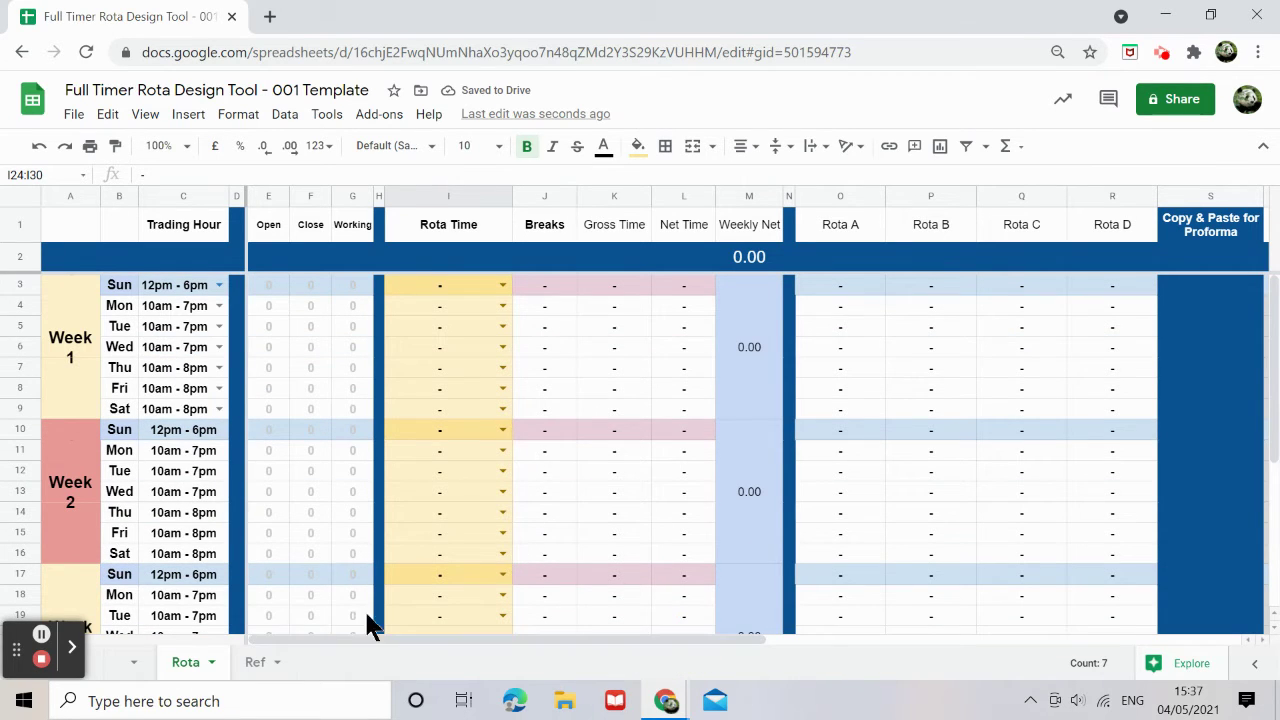
pyautogui.click(219, 368)
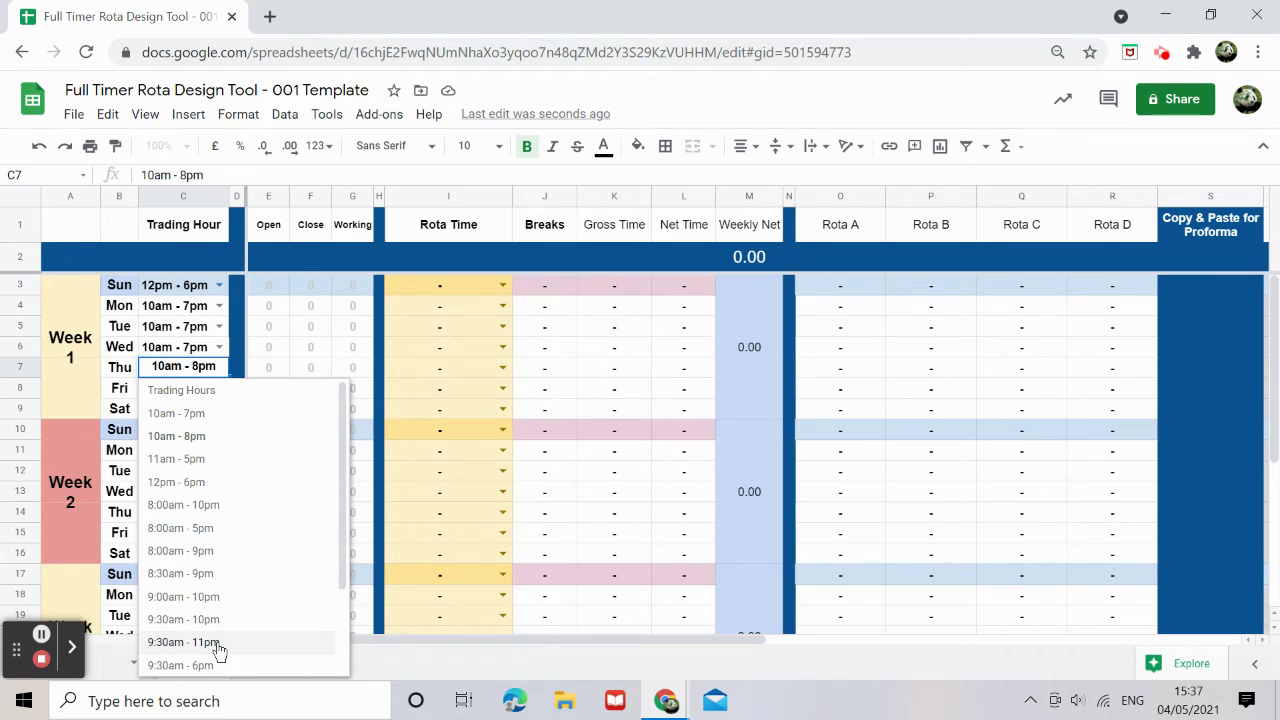
pyautogui.scroll(-2, 216, 648)
pyautogui.scroll(1, 200, 402)
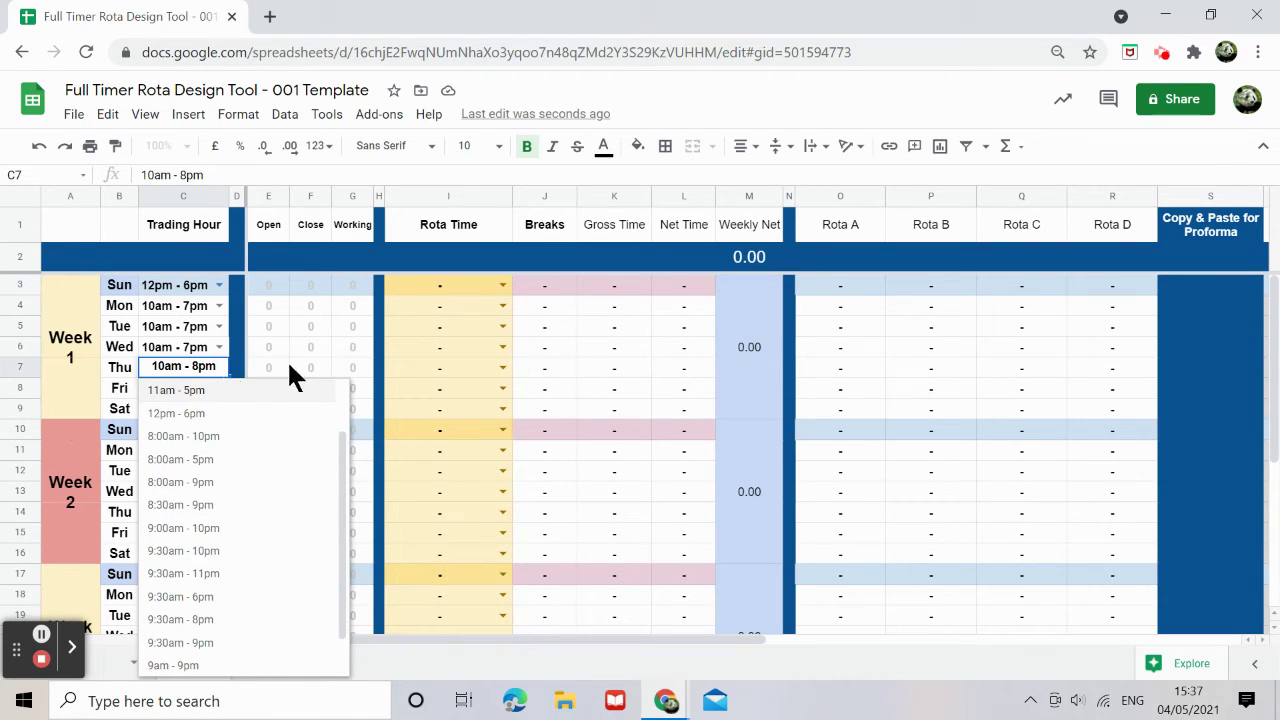
pyautogui.click(440, 367)
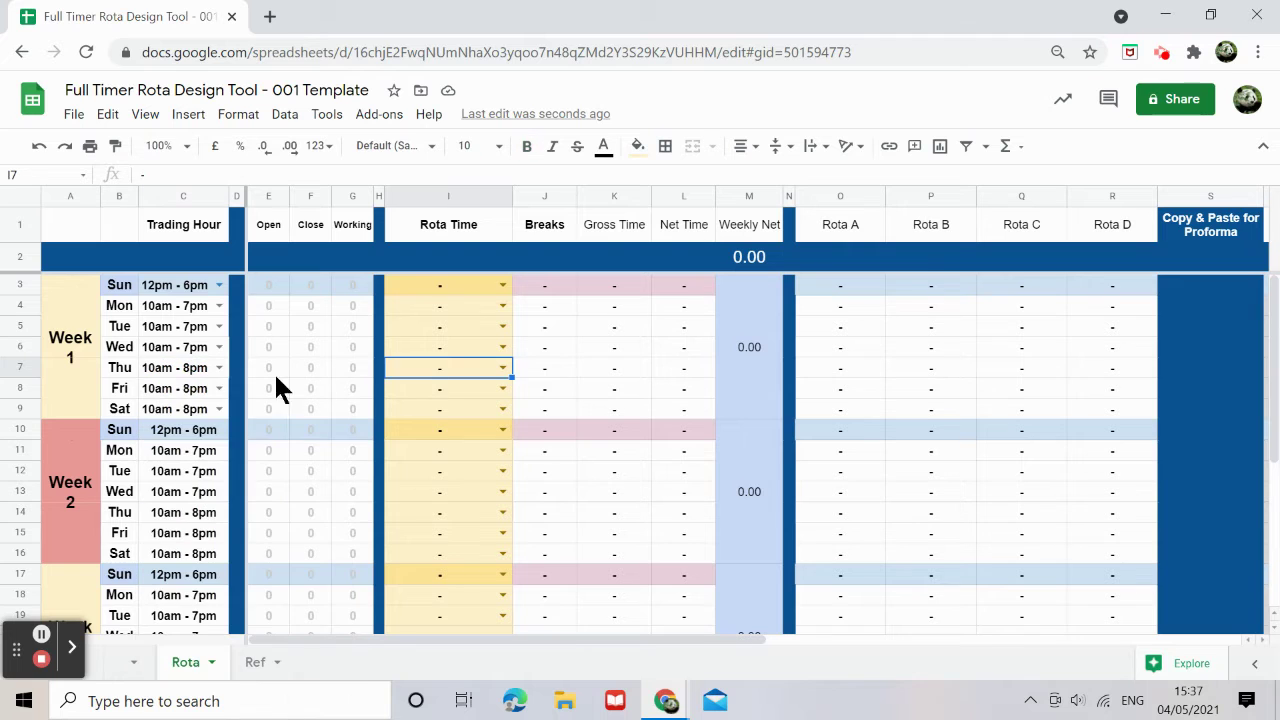
# On the Ref sheet, copy the 10am - 8pm entry into J20 and change it to 10am - 9pm
pyautogui.click(256, 662)
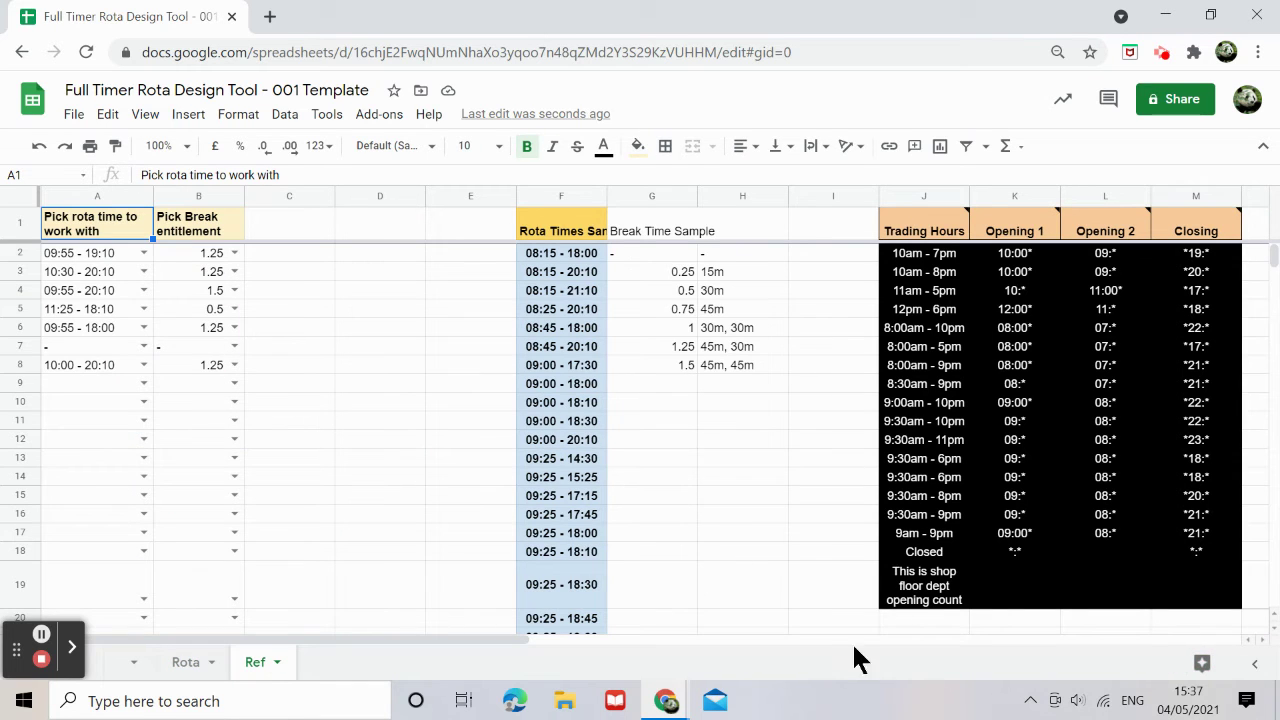
pyautogui.moveTo(492, 637); pyautogui.dragTo(648, 645)
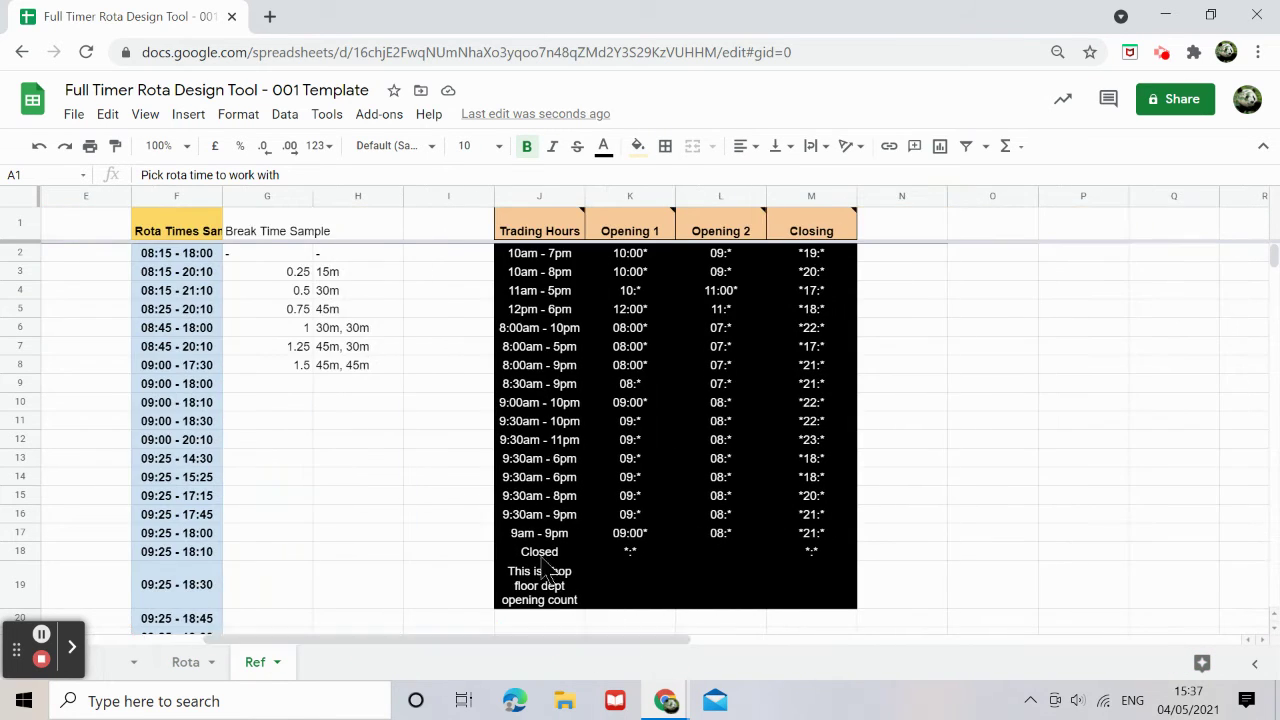
pyautogui.click(544, 516)
pyautogui.click(565, 277)
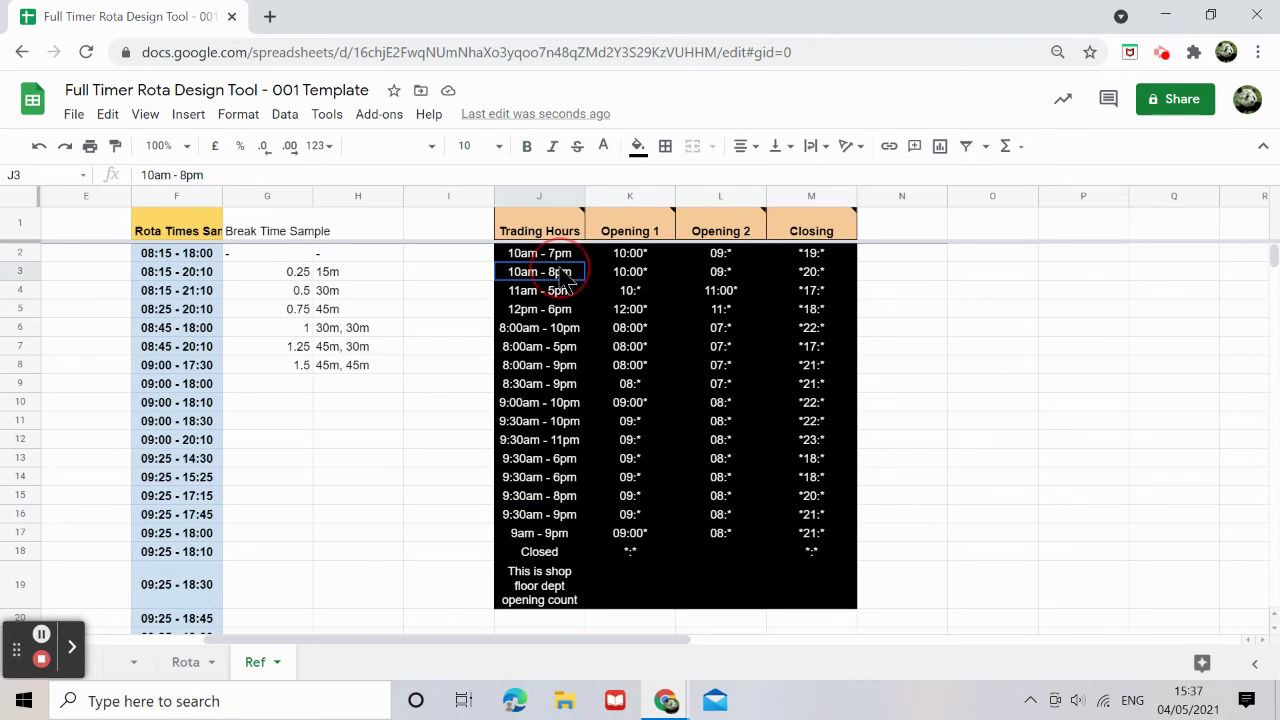
pyautogui.hotkey('ctrl', 'c')
pyautogui.click(537, 618)
pyautogui.hotkey('ctrl', 'v')
pyautogui.scroll(-2, 600, 575)
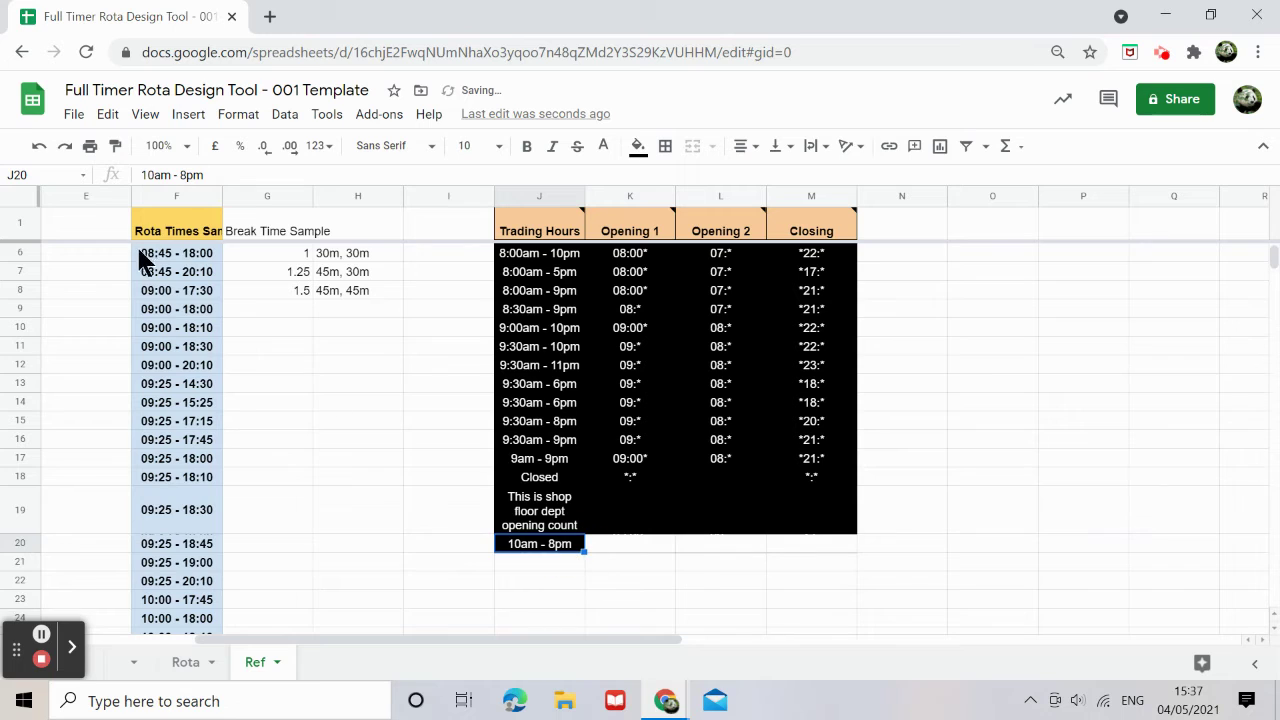
pyautogui.click(186, 174)
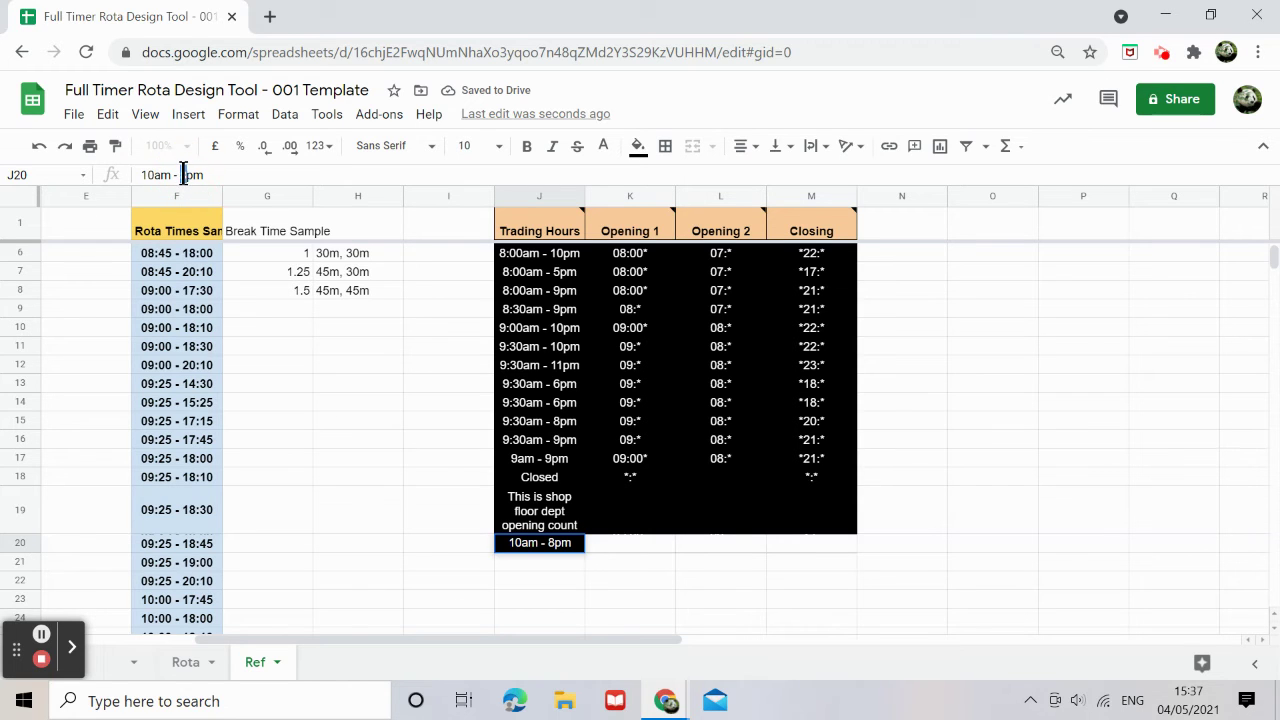
pyautogui.press('BackSpace')
pyautogui.write('9')
pyautogui.press('Return')
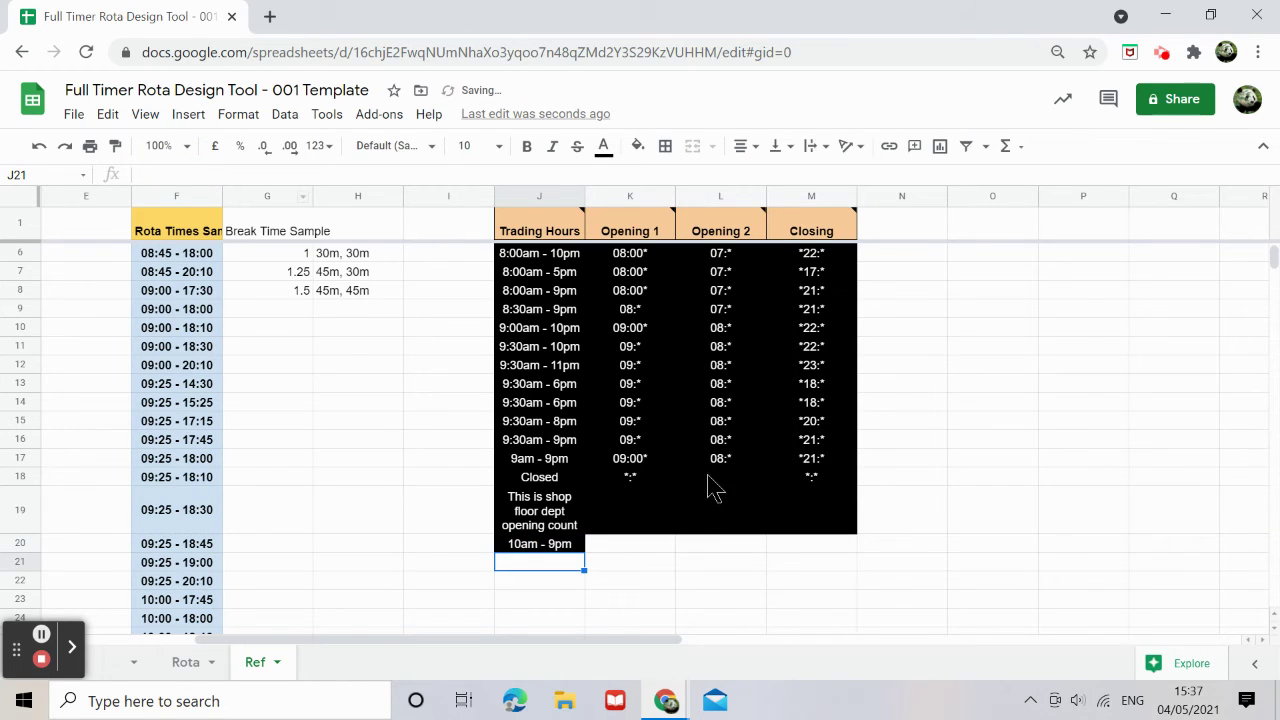
# Give row 20 the opening times 10:00* and 09:* from K2:L2
pyautogui.scroll(2, 706, 490)
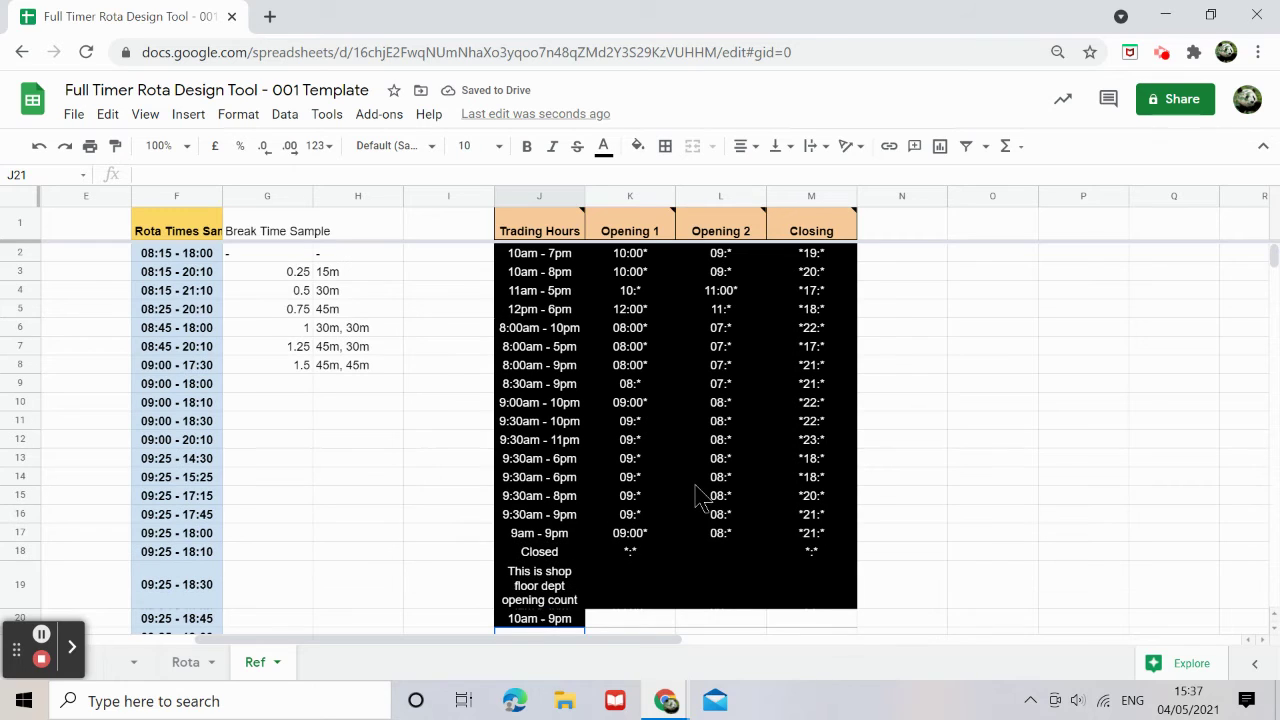
pyautogui.click(642, 255)
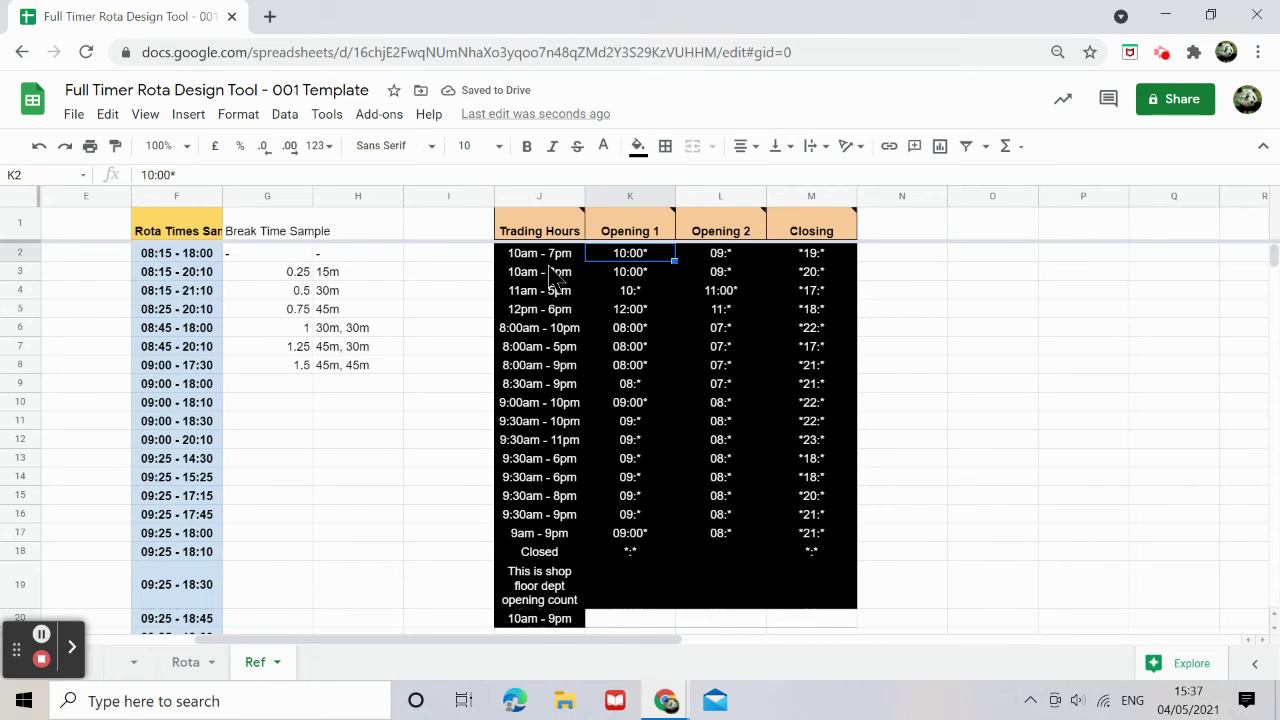
pyautogui.moveTo(630, 260); pyautogui.dragTo(720, 256)
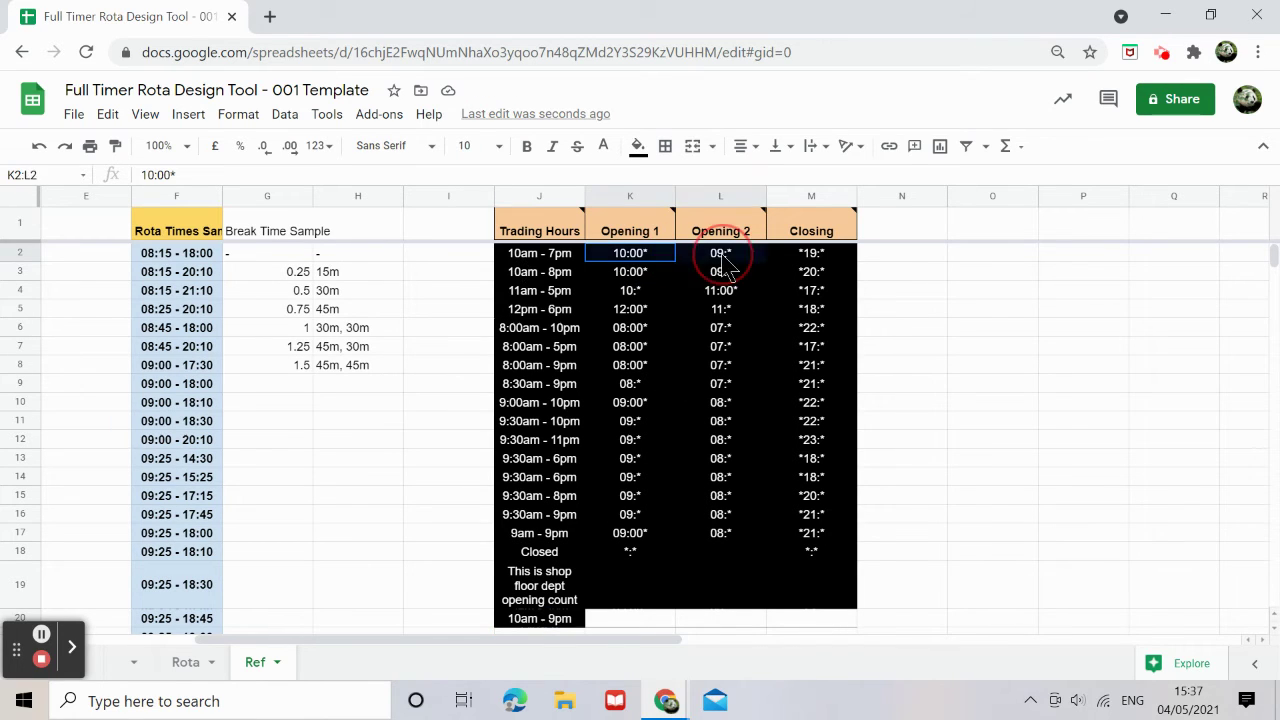
pyautogui.click(631, 615)
pyautogui.hotkey('ctrl', 'v')
# Copy the *21:* closing value from M8 into M20
pyautogui.scroll(-1, 650, 600)
pyautogui.scroll(1, 650, 580)
pyautogui.scroll(-1, 557, 566)
pyautogui.scroll(1, 557, 566)
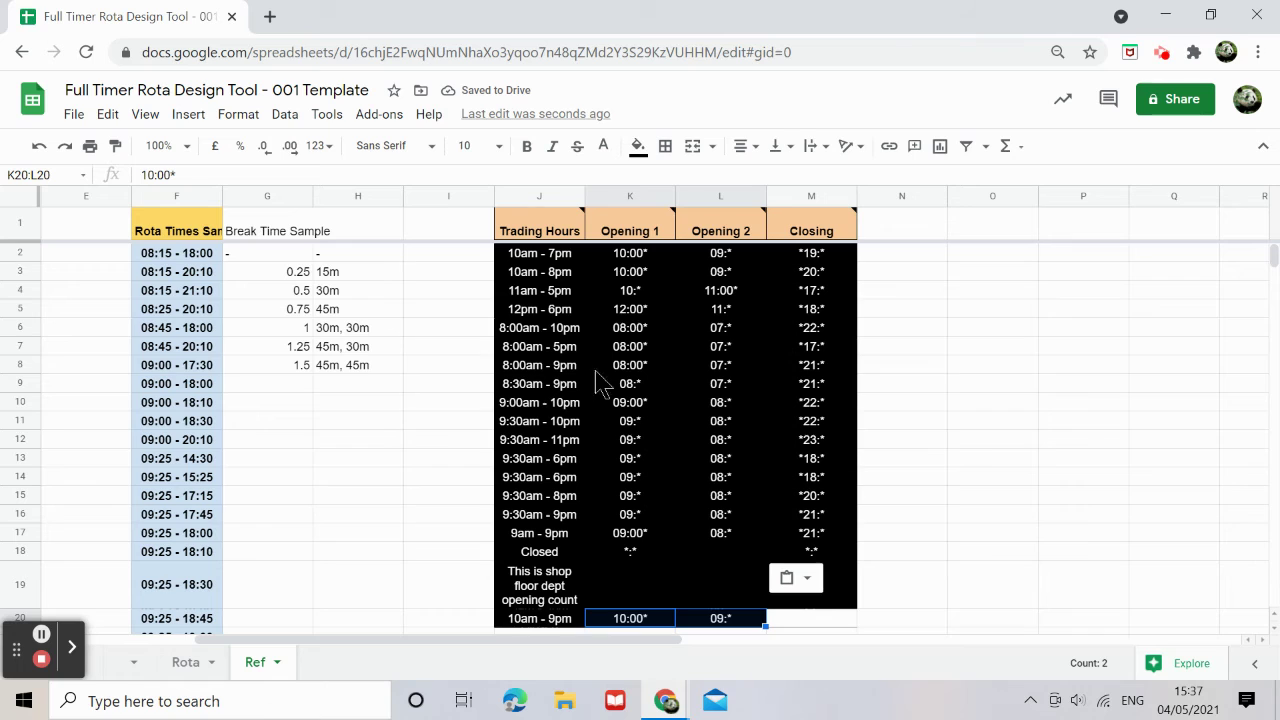
pyautogui.click(813, 368)
pyautogui.hotkey('ctrl', 'c')
pyautogui.click(812, 615)
pyautogui.hotkey('ctrl', 'v')
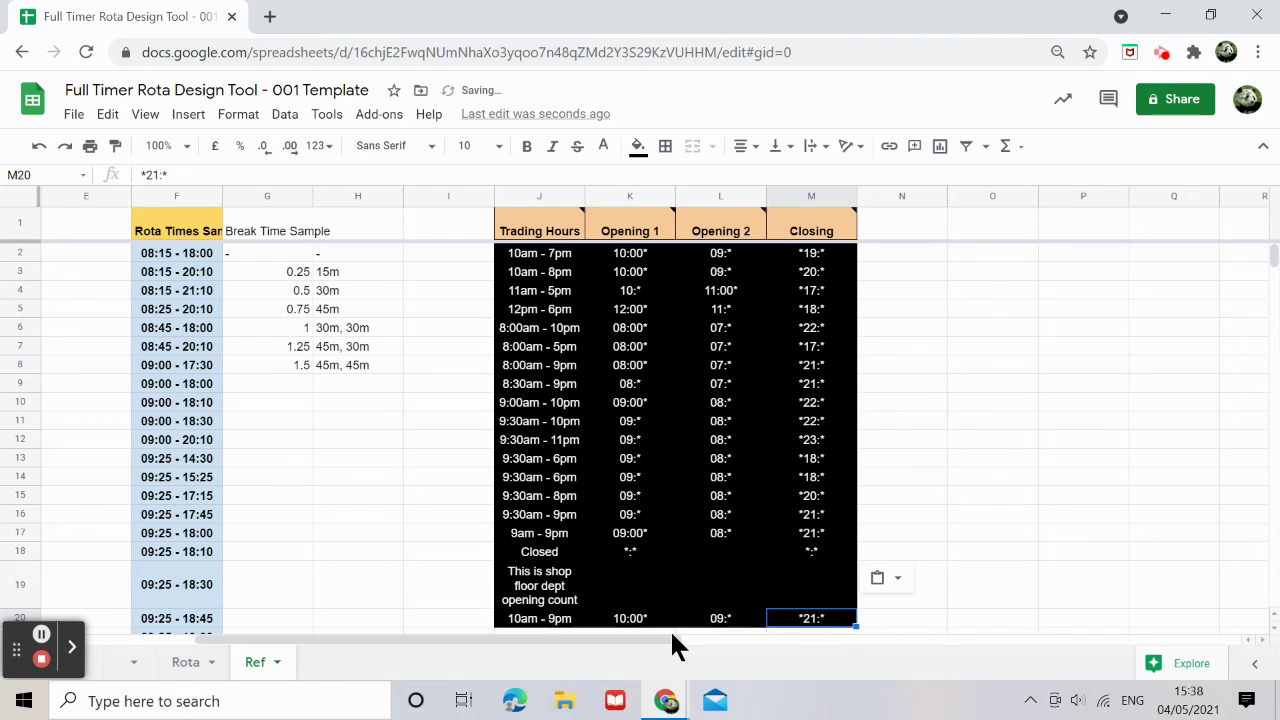
# On the Rota sheet, set week 1 Saturday (C9) to 10am - 9pm and confirm weeks 2–4 follow
pyautogui.click(190, 670)
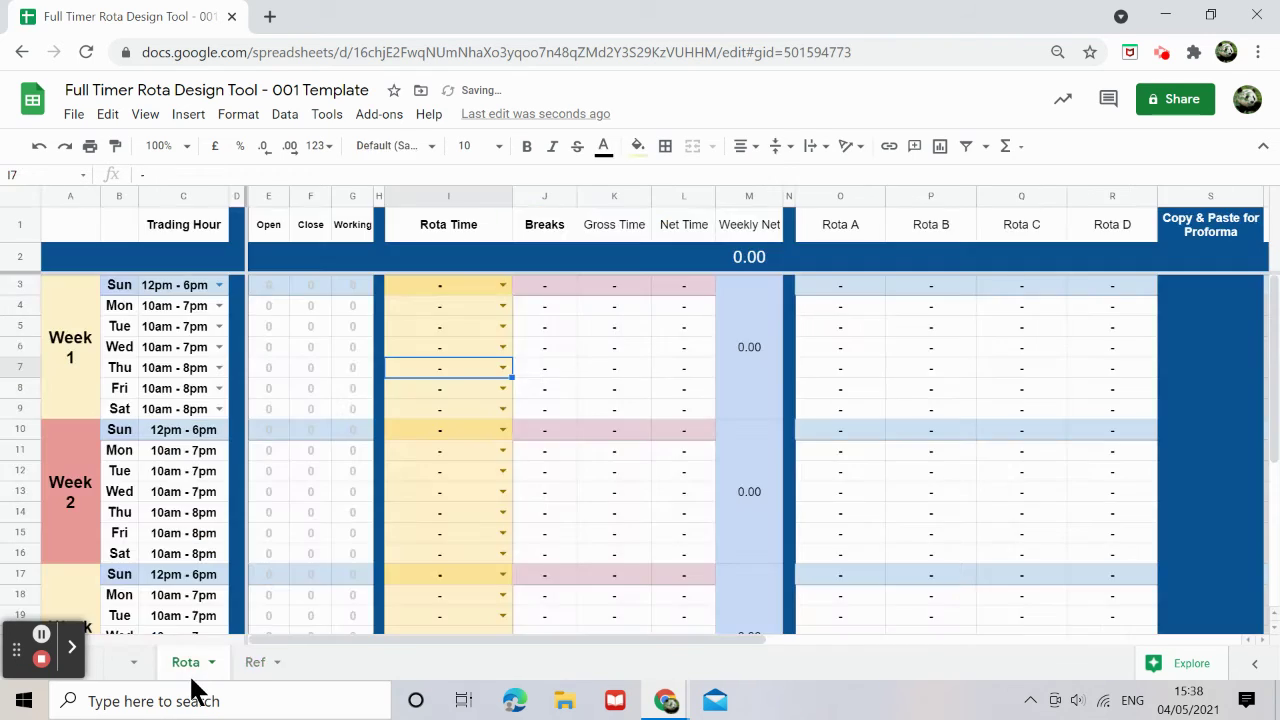
pyautogui.click(217, 408)
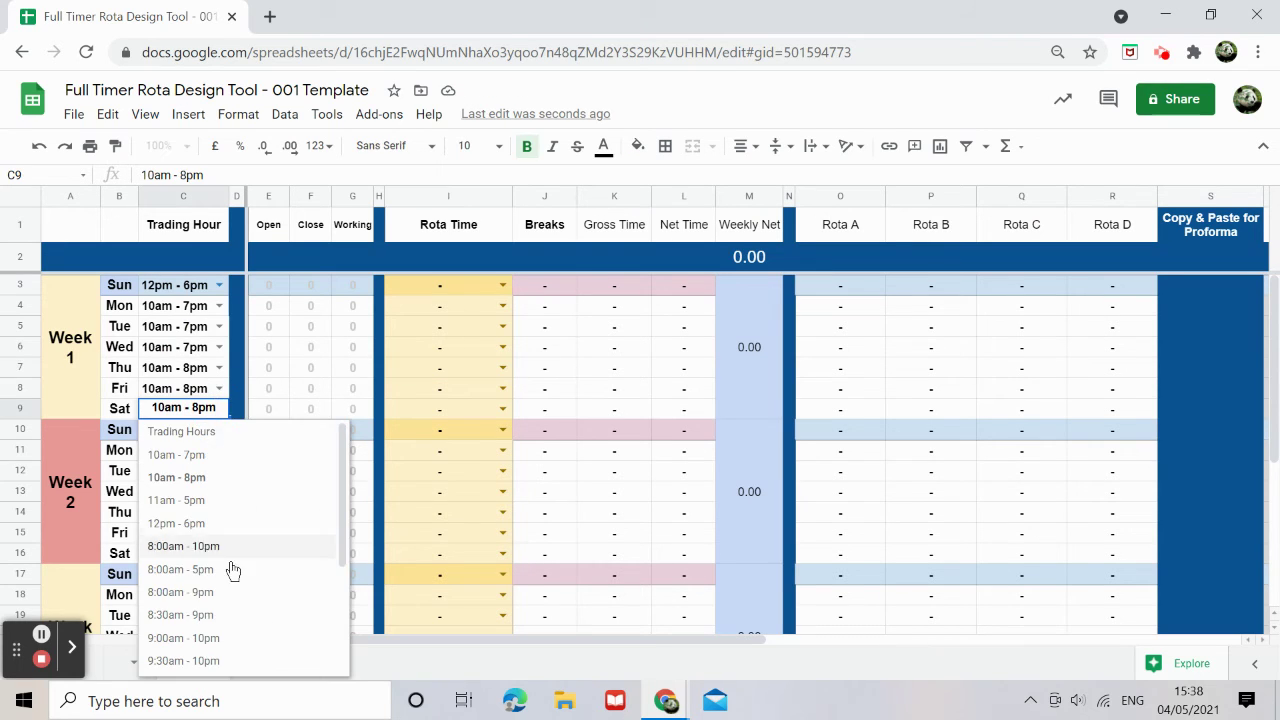
pyautogui.scroll(-2, 236, 670)
pyautogui.scroll(-3, 231, 636)
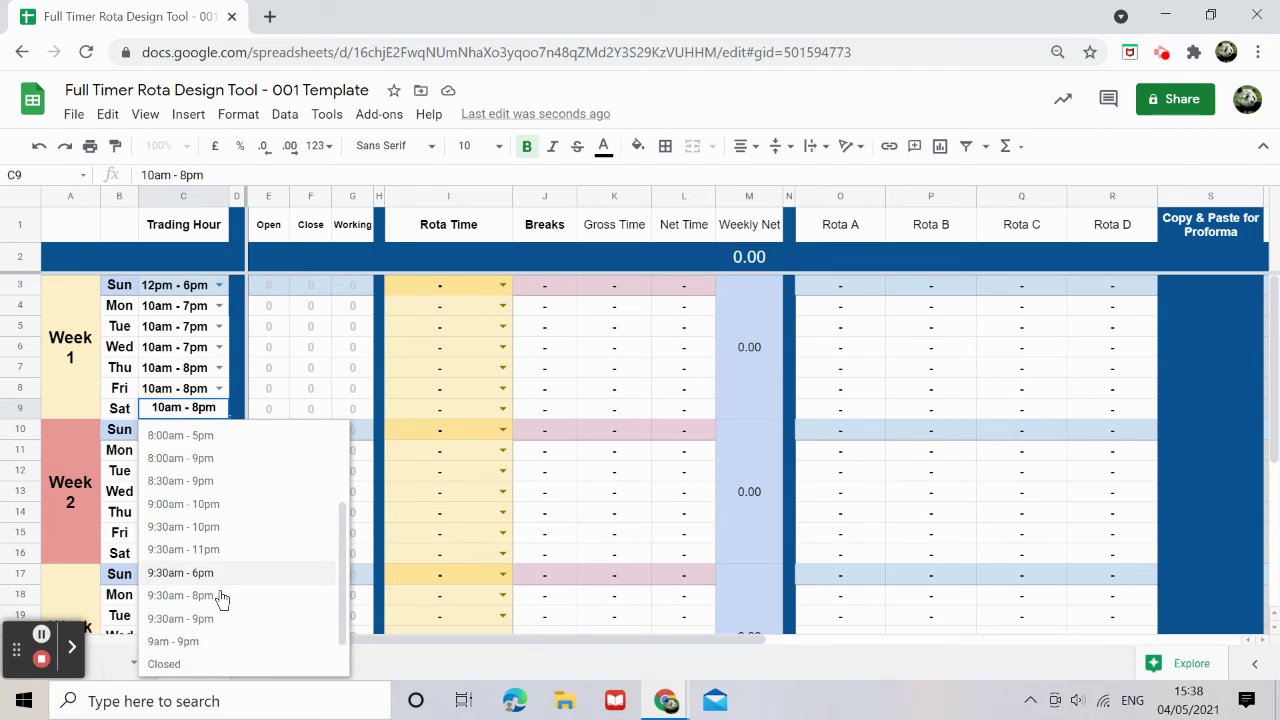
pyautogui.click(203, 666)
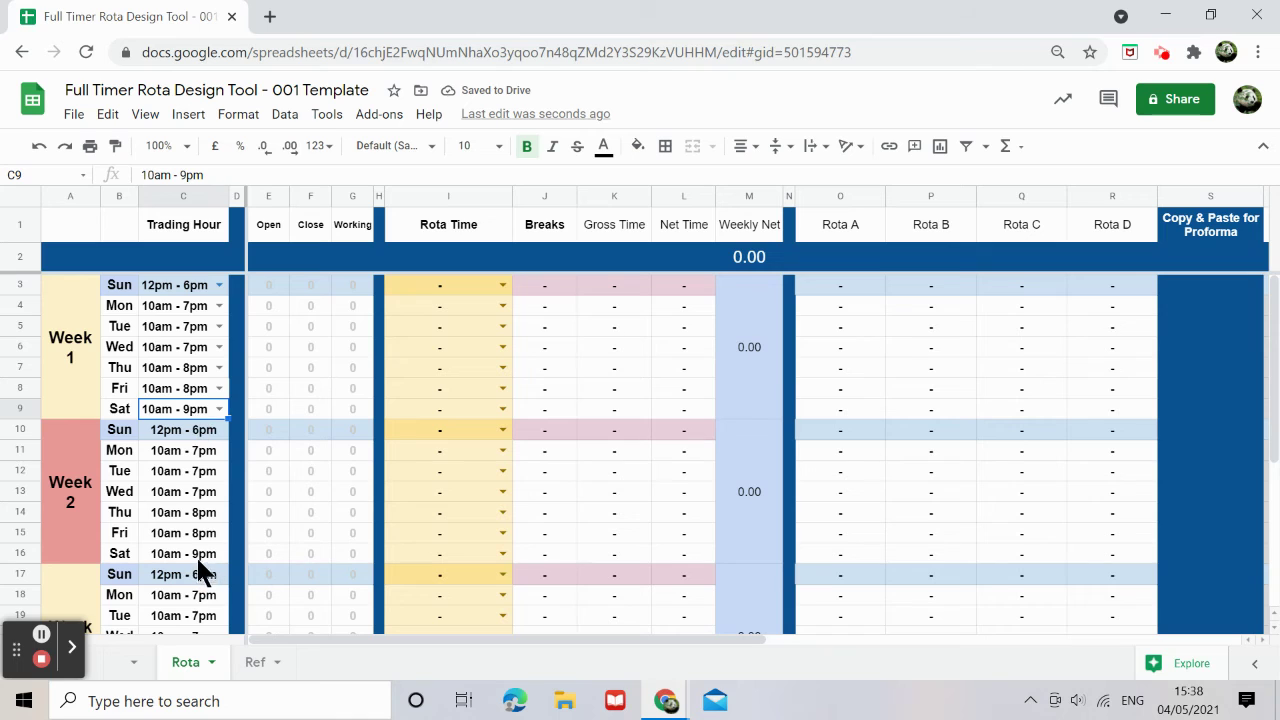
pyautogui.click(199, 555)
pyautogui.scroll(-2, 200, 568)
pyautogui.click(186, 553)
pyautogui.scroll(-2, 208, 580)
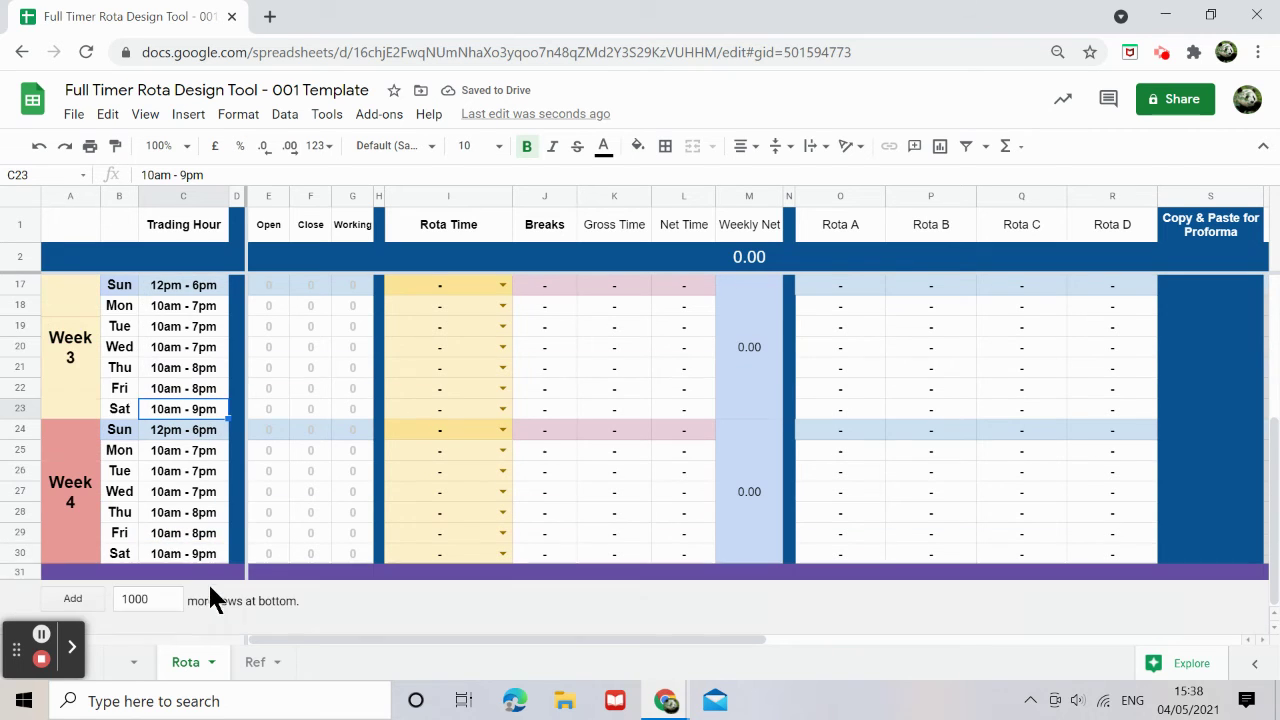
pyautogui.click(195, 555)
pyautogui.scroll(4, 220, 560)
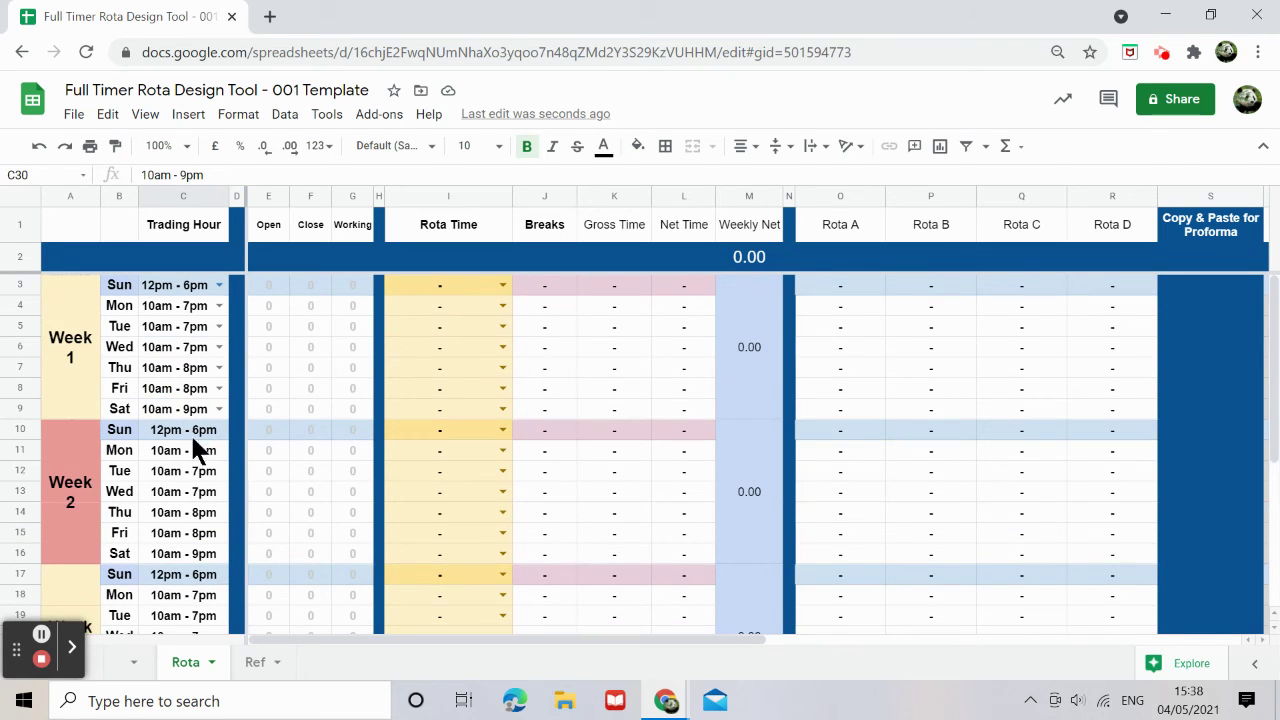
# Open I9's rota time dropdown, then go back to the Ref sheet scrolled to column A
pyautogui.click(502, 409)
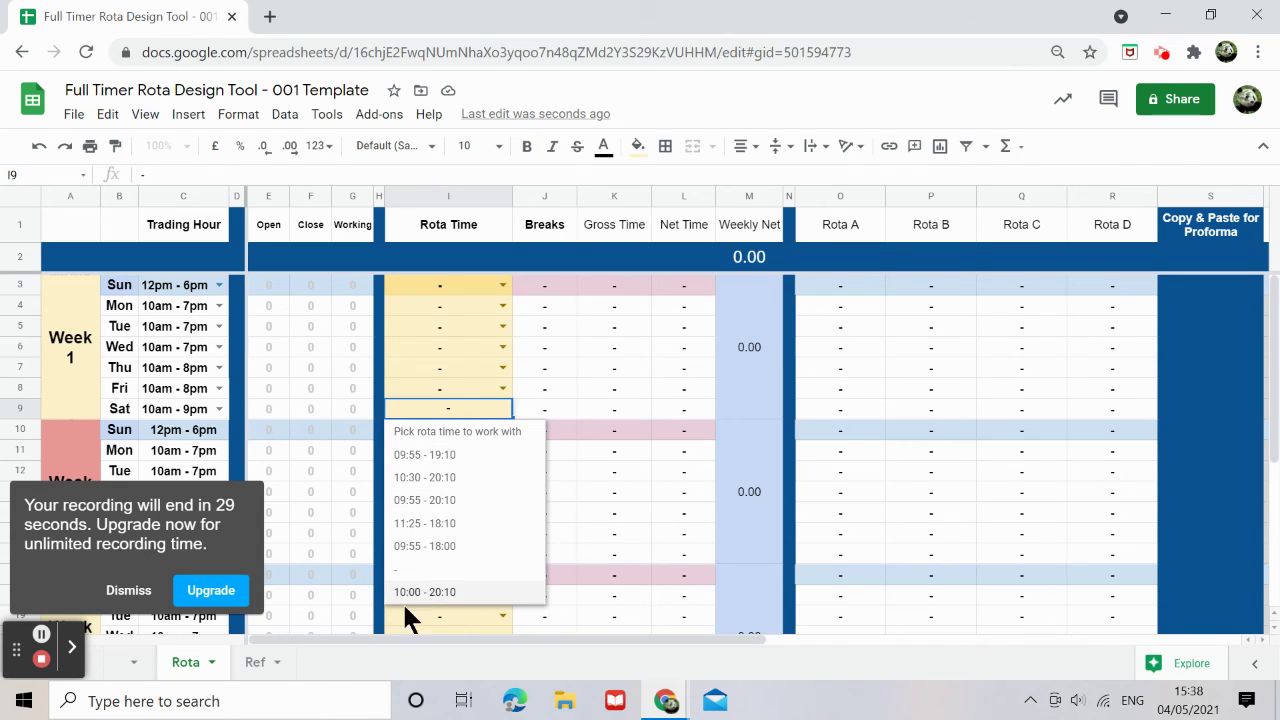
pyautogui.click(257, 664)
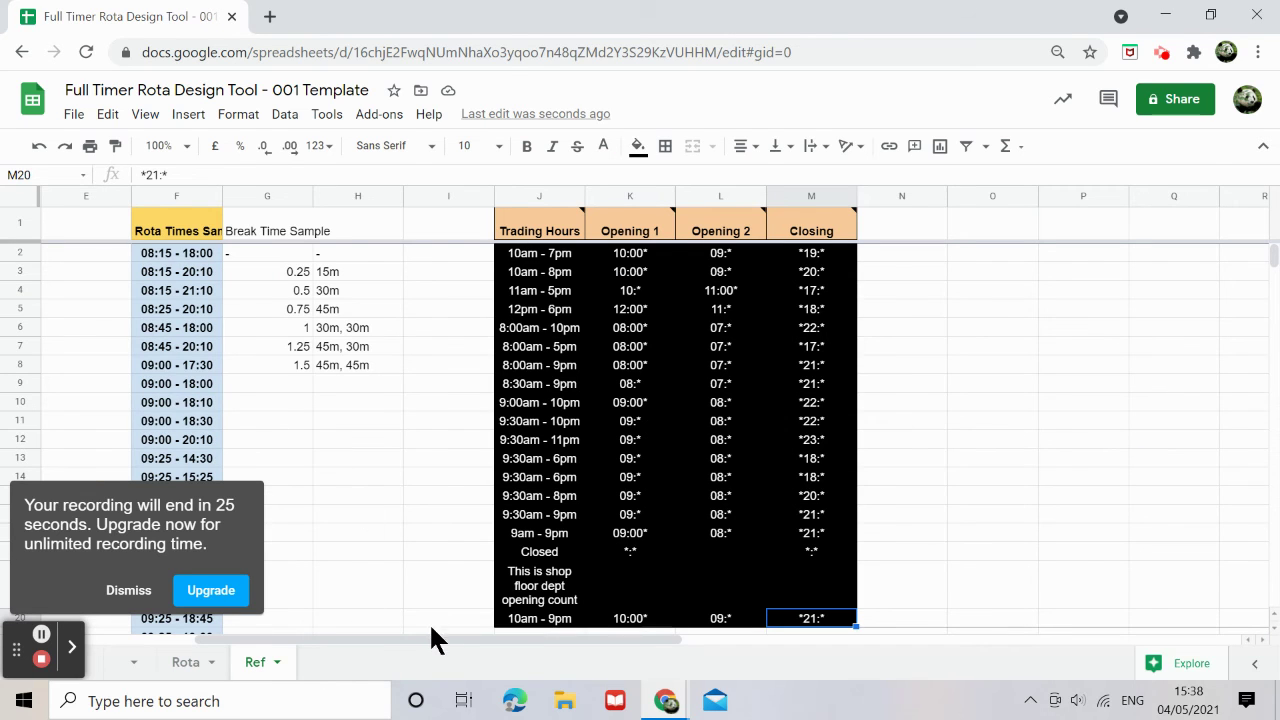
pyautogui.moveTo(374, 637); pyautogui.dragTo(100, 590)
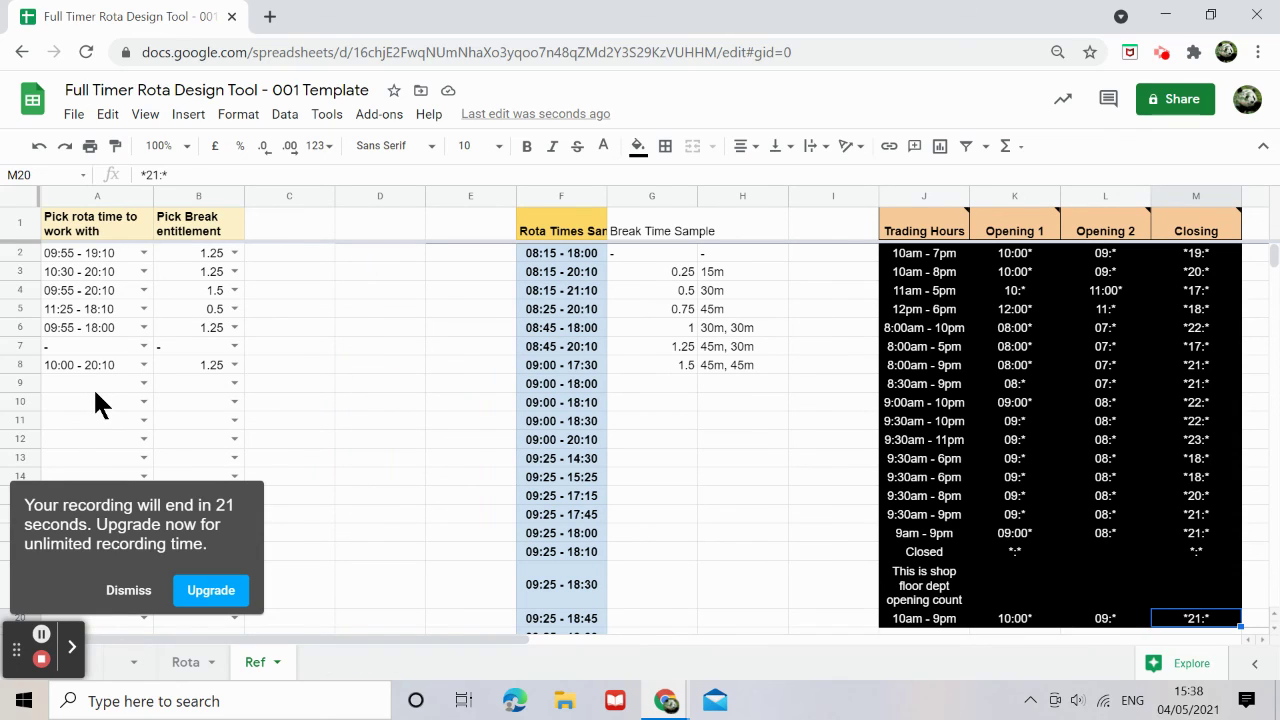